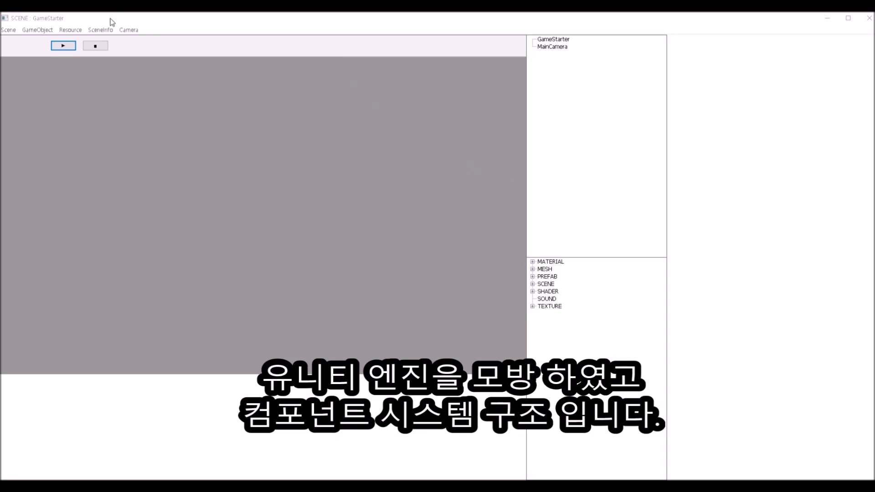
Name scene layer 1 'Player' in the LayerInfo list
{"action": "left_click", "coordinate": [101, 29]}
{"action": "left_click", "coordinate": [116, 39]}
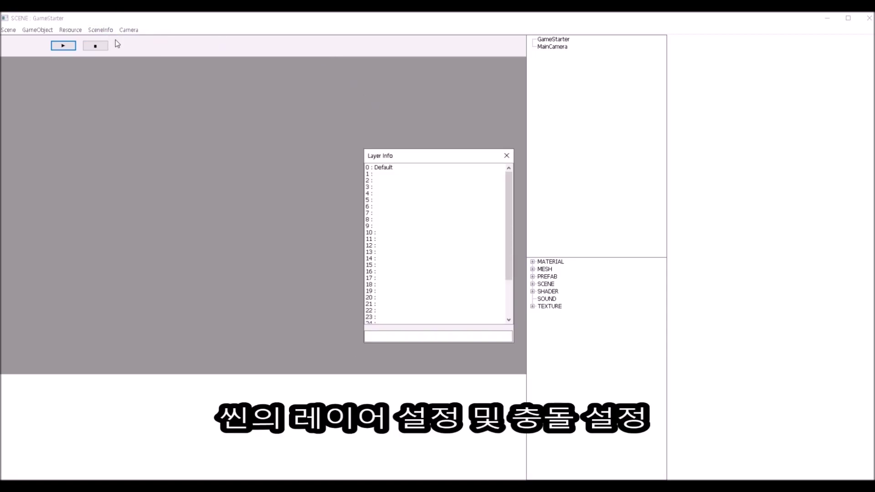
{"action": "left_click", "coordinate": [376, 173]}
{"action": "left_click", "coordinate": [399, 336]}
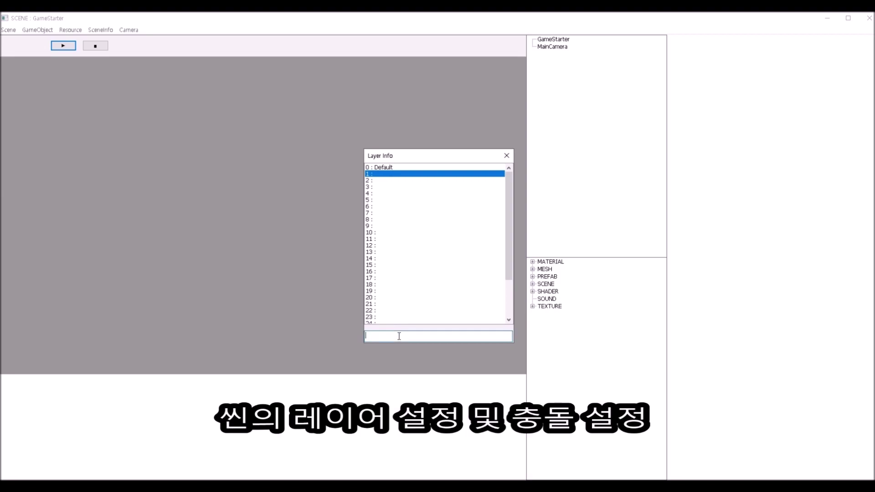
{"action": "type", "text": "Player"}
{"action": "key", "text": "Return"}
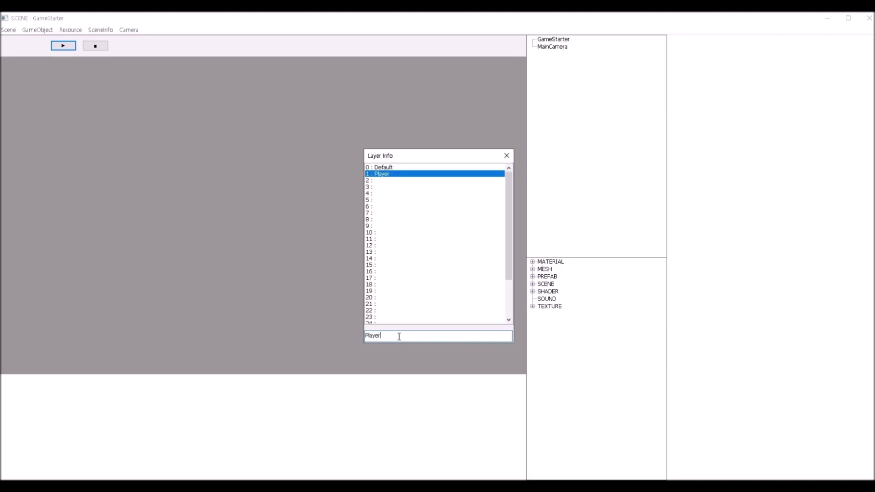
{"action": "left_click", "coordinate": [507, 155]}
Adjust the Player layer's collision checks: mark layers 3 and 6, then clear the list
{"action": "left_click", "coordinate": [91, 30]}
{"action": "left_click", "coordinate": [107, 49]}
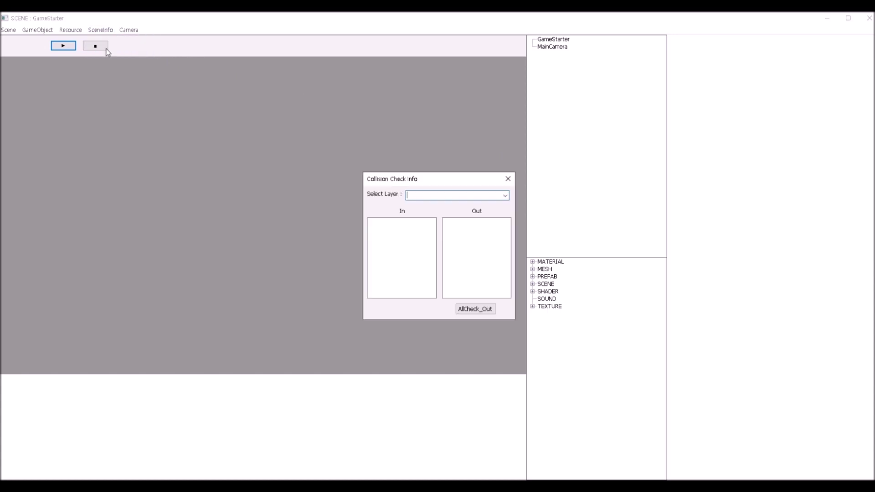
{"action": "left_click", "coordinate": [505, 195]}
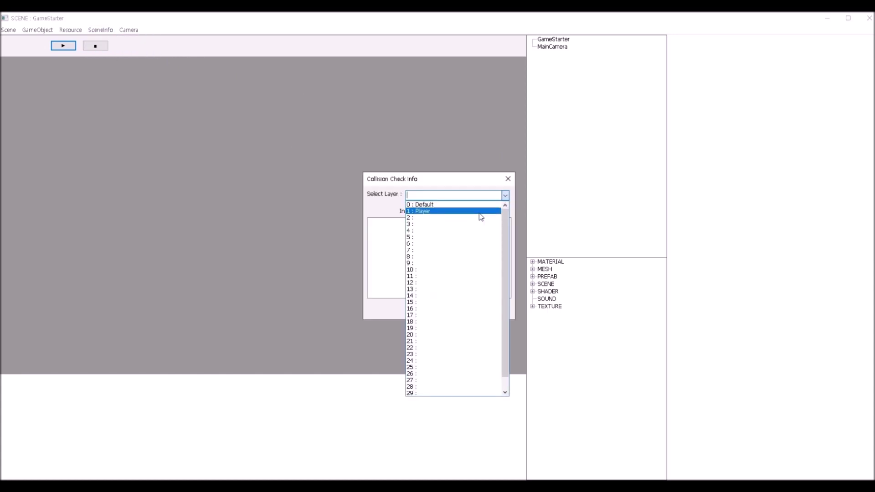
{"action": "left_click", "coordinate": [482, 212]}
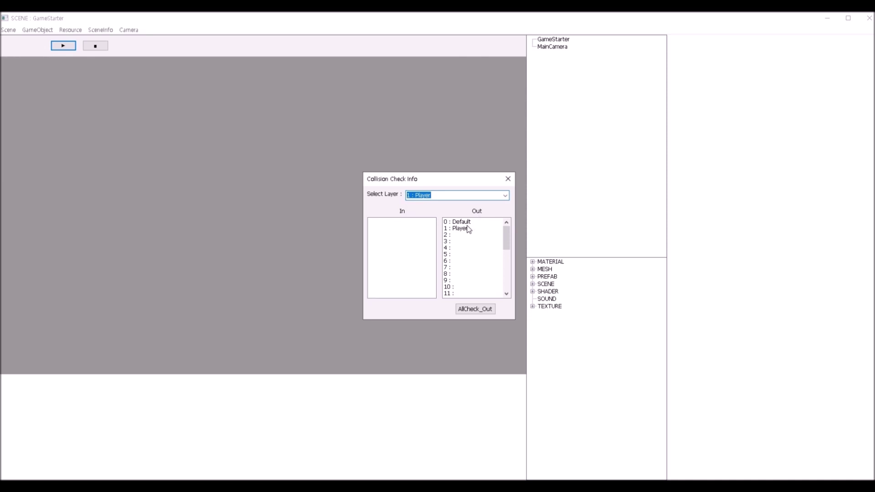
{"action": "double_click", "coordinate": [457, 242]}
{"action": "double_click", "coordinate": [456, 253]}
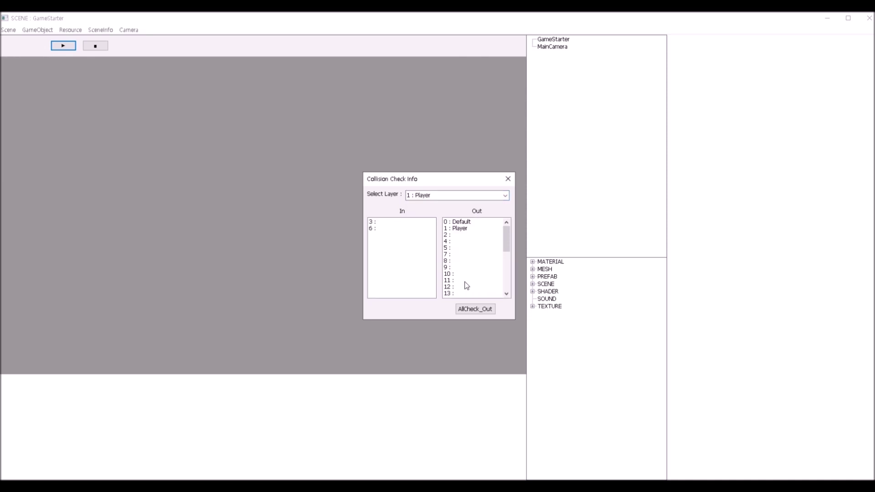
{"action": "left_click", "coordinate": [472, 311]}
{"action": "left_click", "coordinate": [508, 178]}
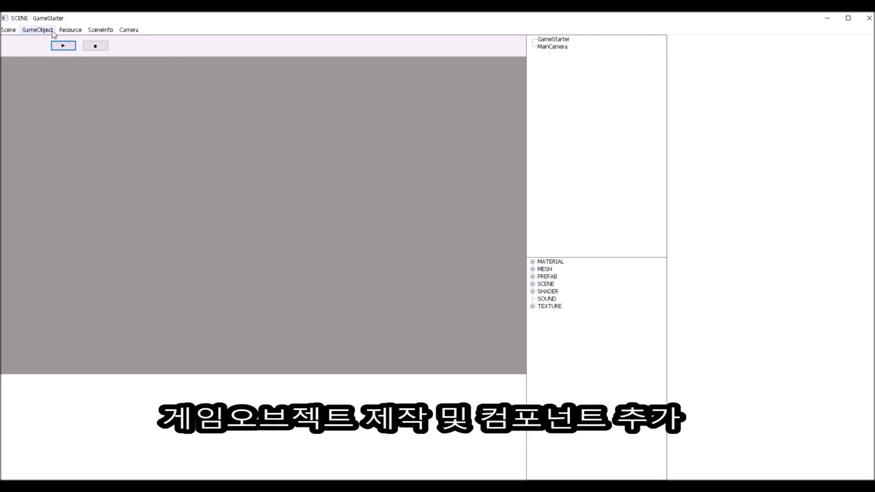
Create an empty game object named Player
{"action": "left_click", "coordinate": [38, 30]}
{"action": "left_click", "coordinate": [73, 40]}
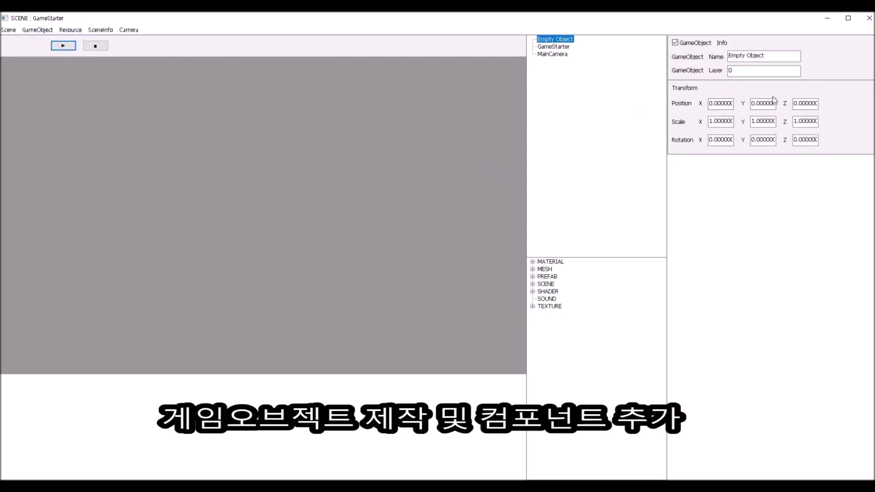
{"action": "left_click", "coordinate": [771, 57]}
{"action": "type", "text": "P"}
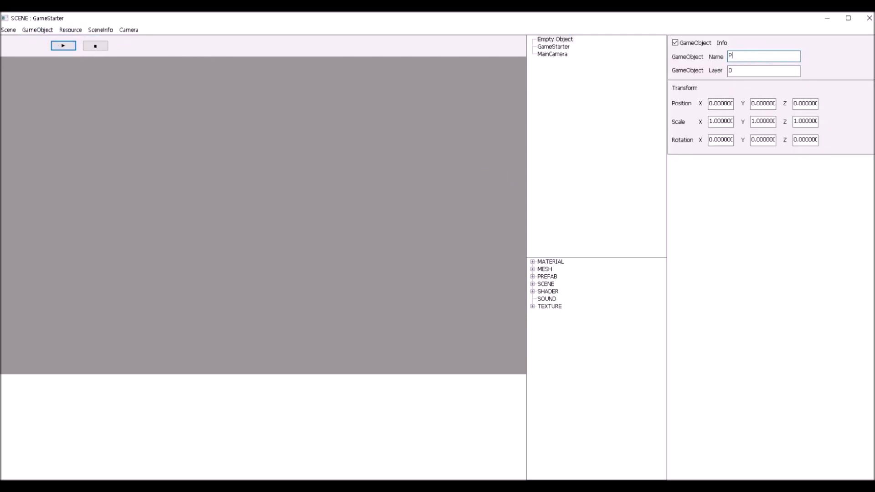
{"action": "type", "text": "layer"}
{"action": "key", "text": "Return"}
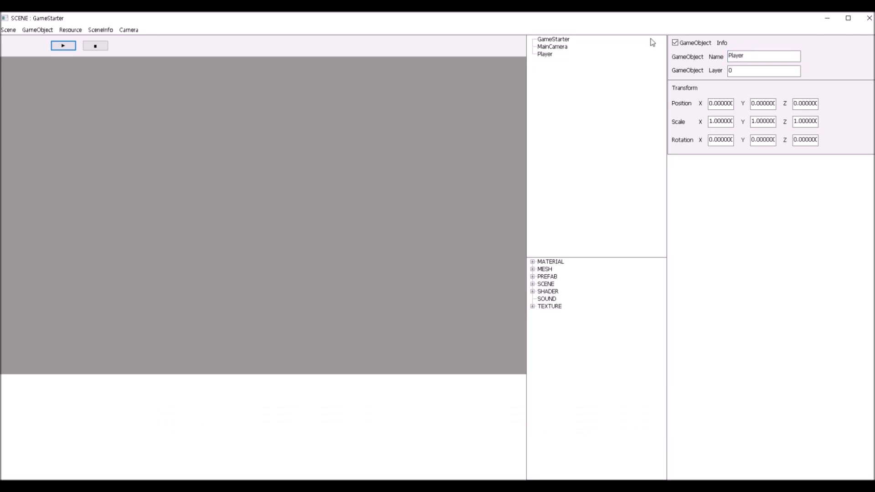
Add MeshRender and Collider2D components to Player
{"action": "left_click", "coordinate": [37, 29]}
{"action": "mouse_move", "coordinate": [55, 51]}
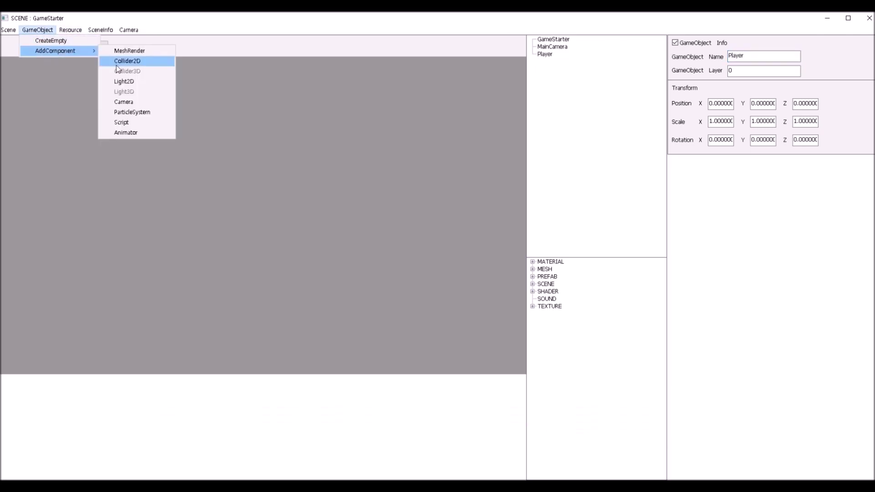
{"action": "left_click", "coordinate": [135, 51]}
{"action": "left_click", "coordinate": [38, 29]}
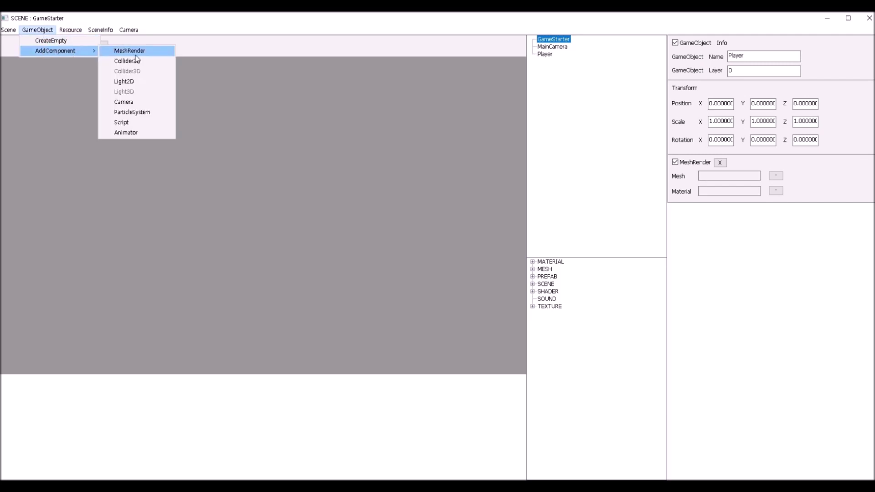
{"action": "left_click", "coordinate": [128, 61]}
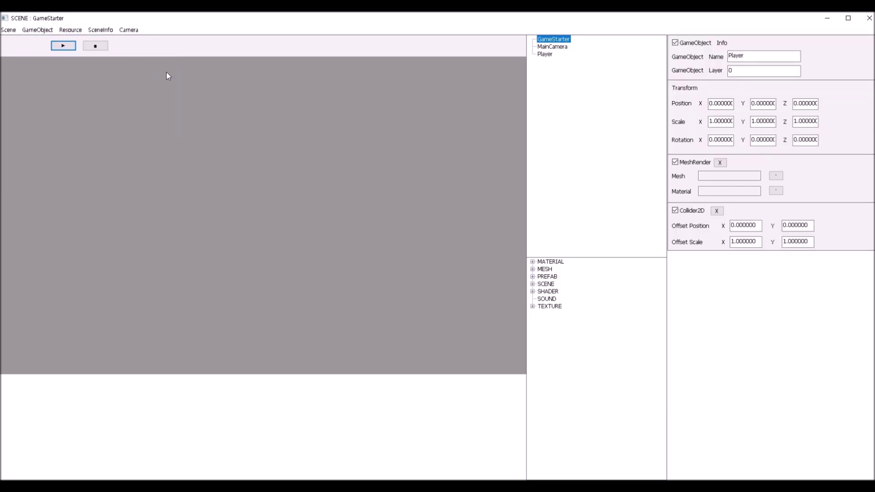
Save the GameStarter scene, confirming the save prompt
{"action": "left_click", "coordinate": [8, 30]}
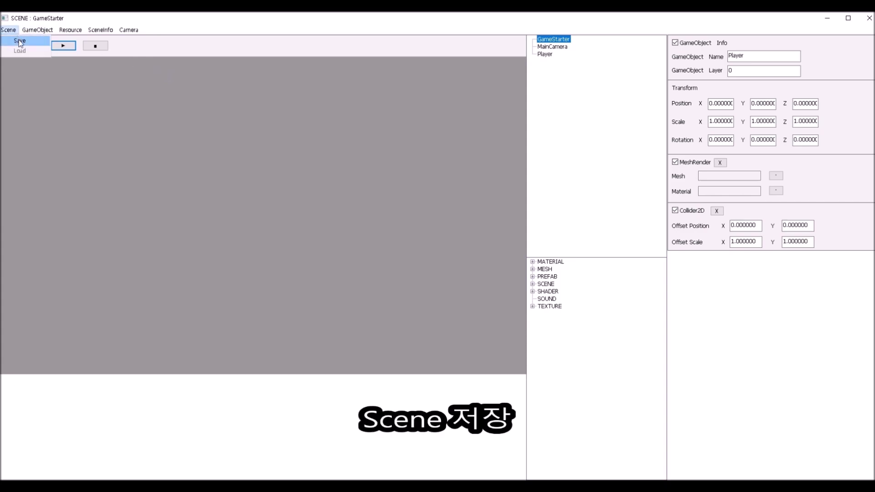
{"action": "left_click", "coordinate": [20, 42]}
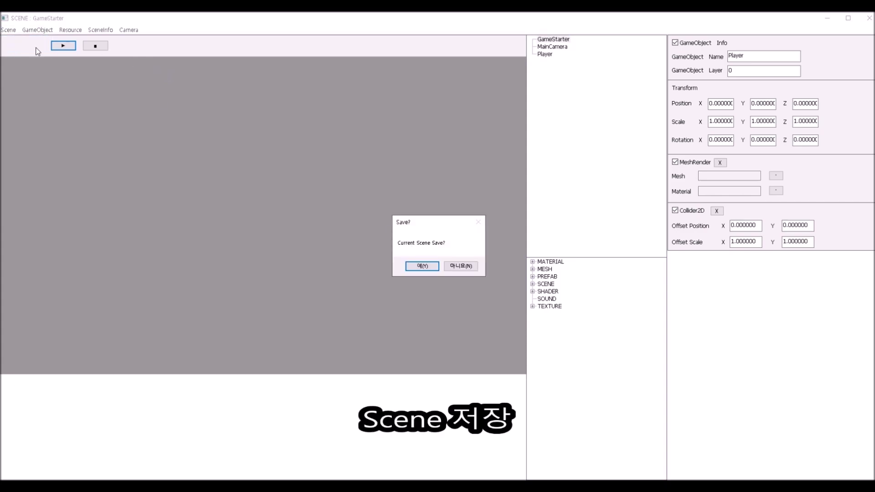
{"action": "left_click", "coordinate": [430, 269]}
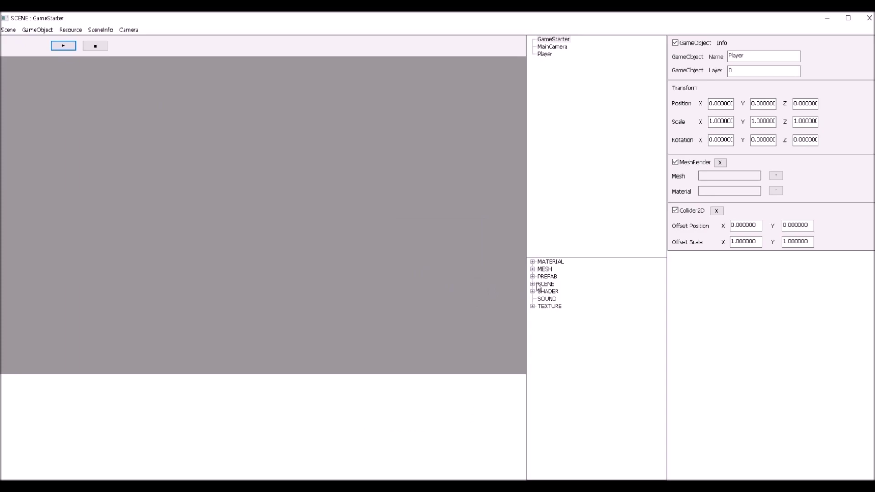
Expand the SCENE and MATERIAL groups, open BombMaterial and view its available shaders
{"action": "double_click", "coordinate": [539, 286]}
{"action": "left_click", "coordinate": [539, 286]}
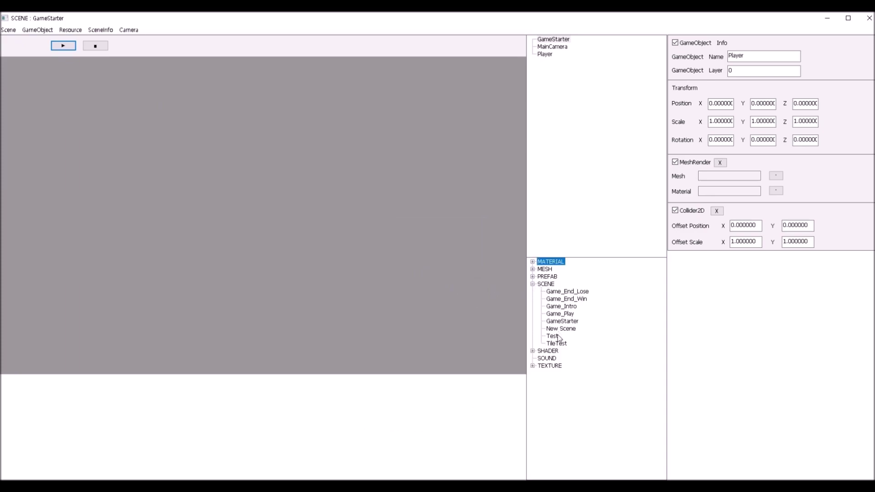
{"action": "double_click", "coordinate": [551, 262]}
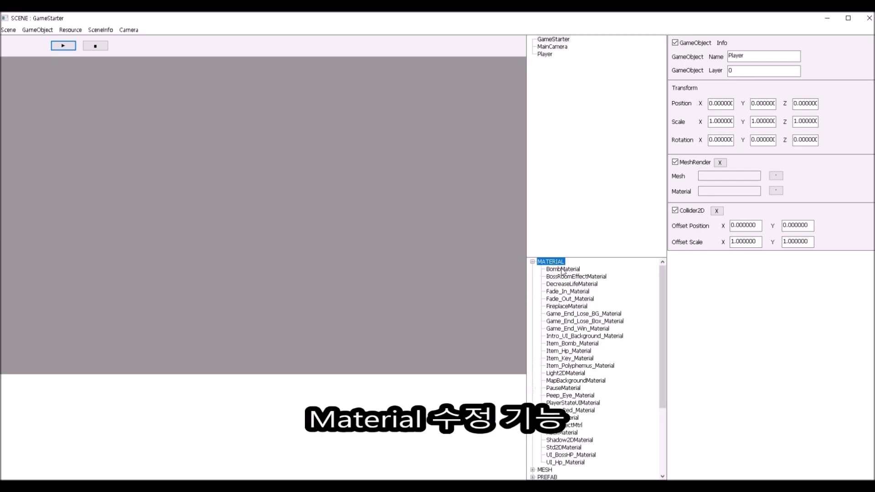
{"action": "left_click", "coordinate": [562, 270]}
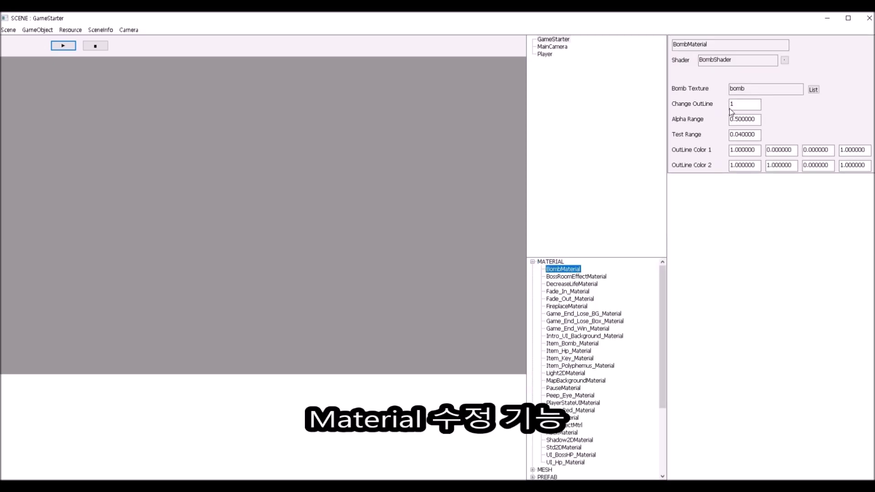
{"action": "left_click", "coordinate": [785, 59]}
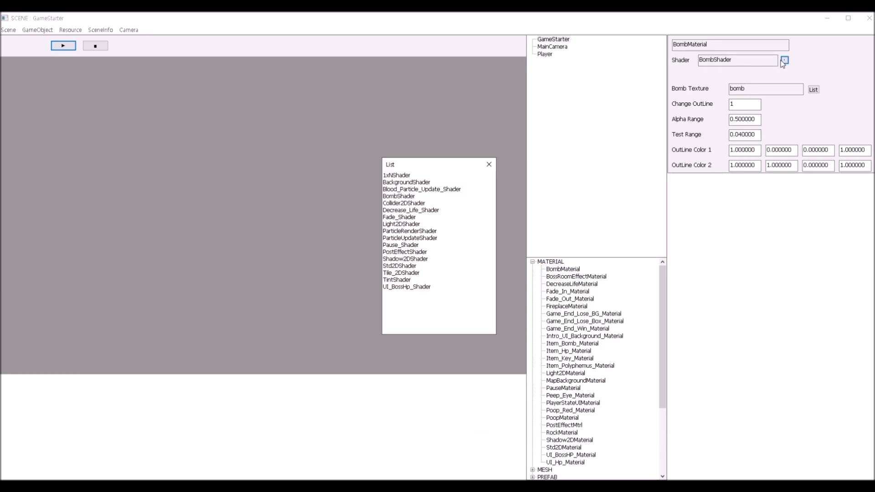
{"action": "left_click", "coordinate": [489, 164]}
Start loading the Test scene from the SCENE resource list
{"action": "scroll", "coordinate": [598, 278], "scroll_direction": "down", "scroll_amount": 3}
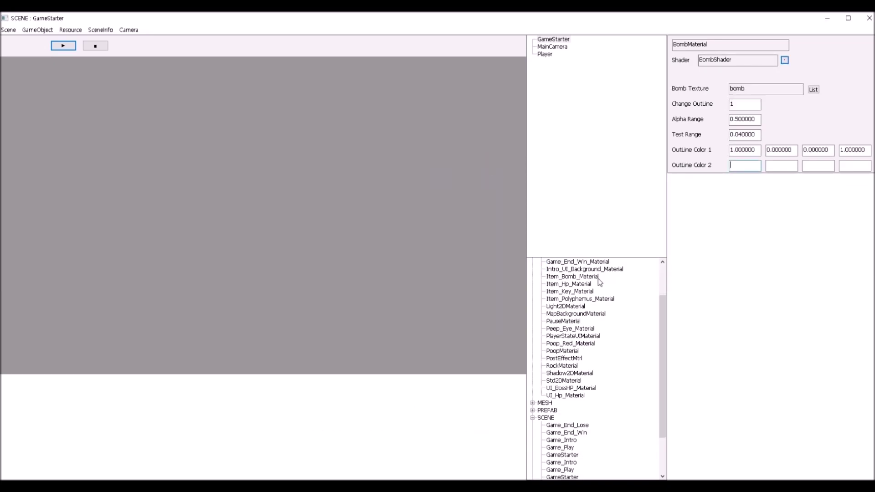
{"action": "scroll", "coordinate": [599, 279], "scroll_direction": "down", "scroll_amount": 2}
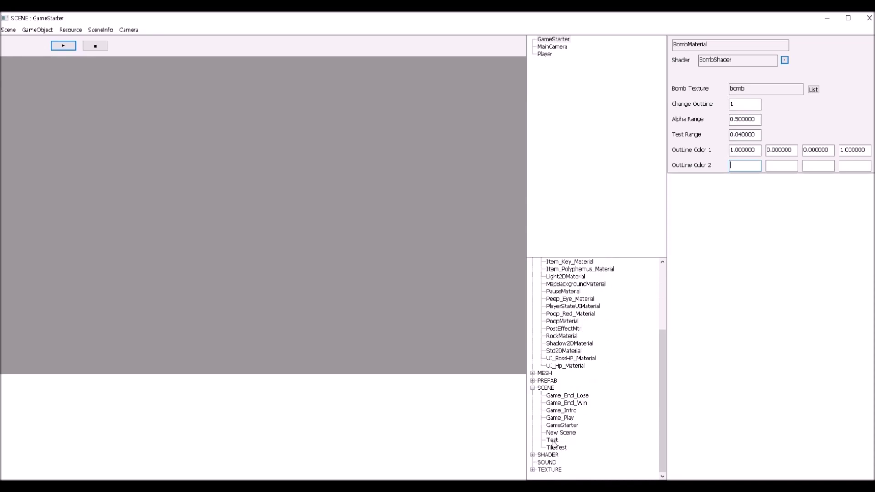
{"action": "double_click", "coordinate": [552, 442]}
Confirm loading the Test scene and expand Player to inspect Player_Body and Player_Head
{"action": "left_click", "coordinate": [431, 265]}
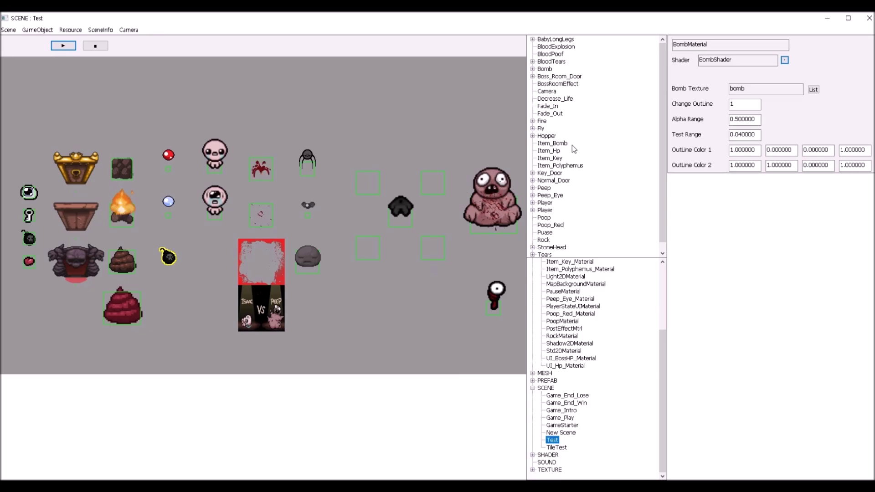
{"action": "left_click", "coordinate": [533, 211]}
{"action": "left_click", "coordinate": [561, 218]}
{"action": "left_click", "coordinate": [560, 225]}
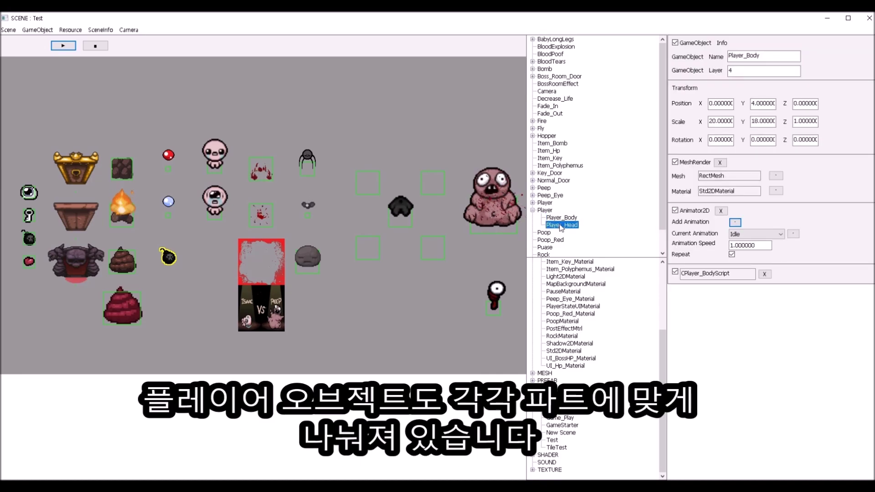
Inspect the first Player's Player_Body, Player_Head and Polyphemus child objects
{"action": "left_click", "coordinate": [533, 203]}
{"action": "left_click", "coordinate": [544, 203]}
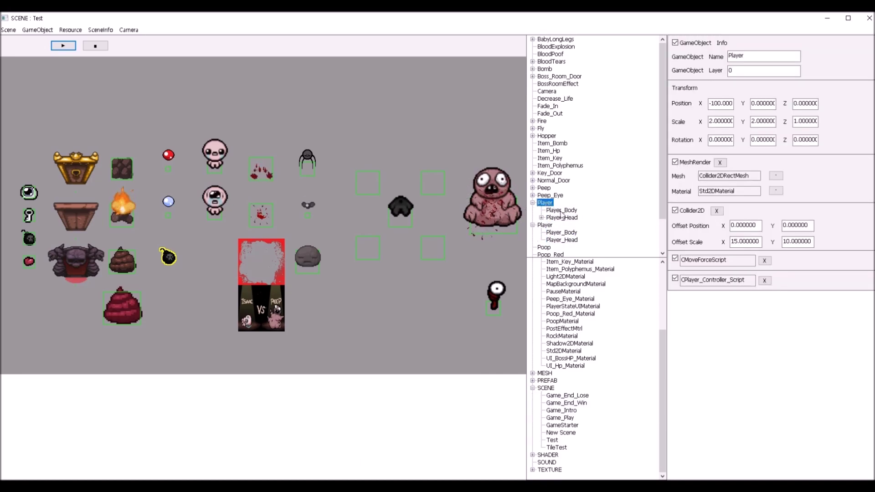
{"action": "left_click", "coordinate": [561, 211]}
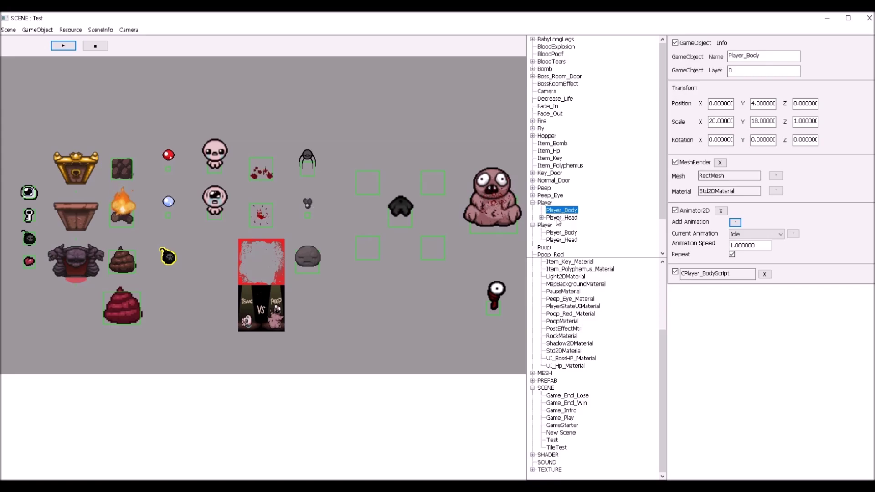
{"action": "left_click", "coordinate": [560, 218]}
{"action": "left_click", "coordinate": [541, 217]}
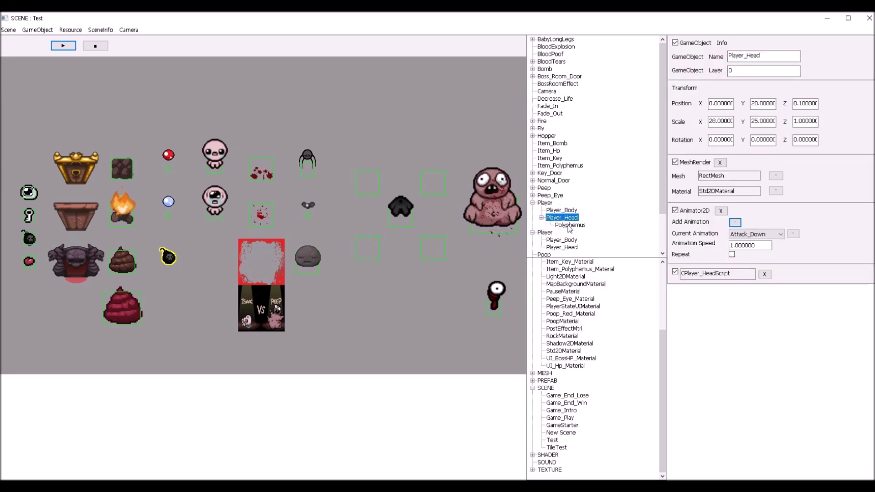
{"action": "left_click", "coordinate": [569, 225]}
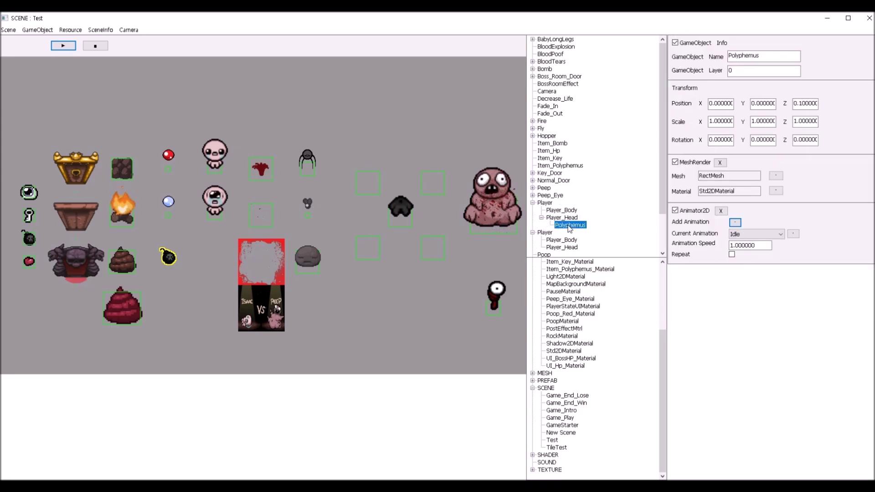
{"action": "left_click", "coordinate": [544, 202]}
Deactivate and reactivate the Player and Player_Body objects
{"action": "left_click", "coordinate": [675, 42]}
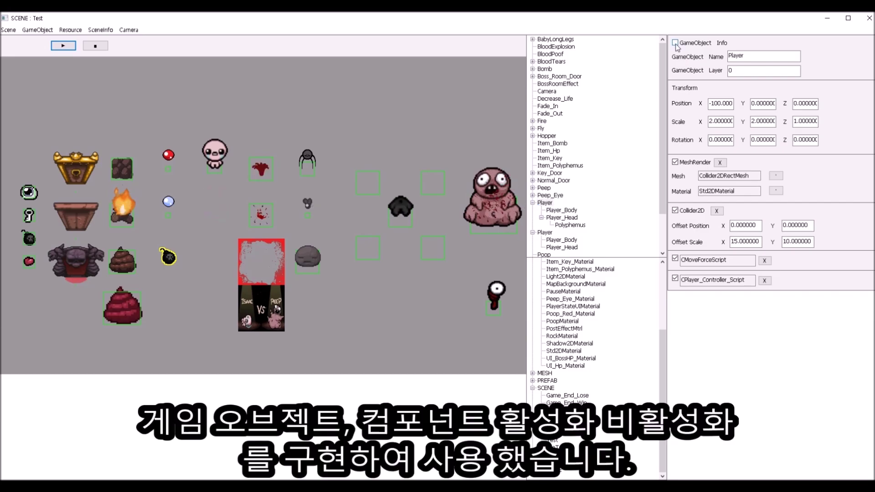
{"action": "left_click", "coordinate": [676, 43]}
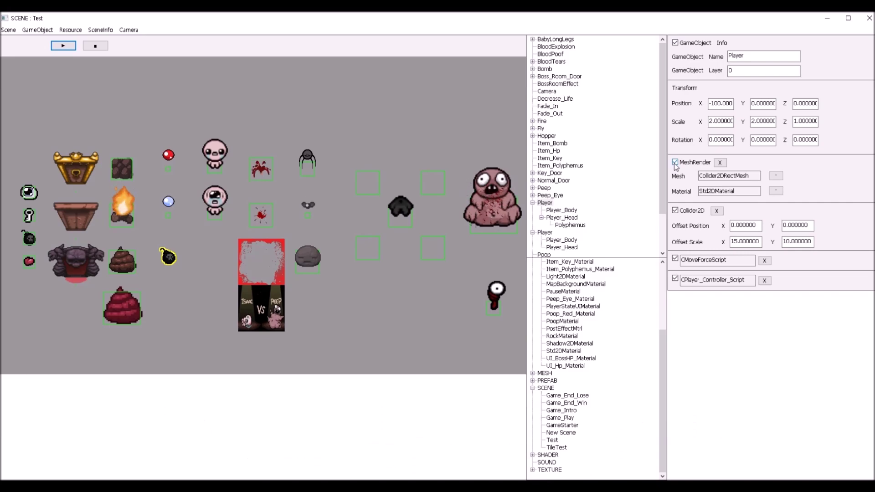
{"action": "left_click", "coordinate": [569, 211]}
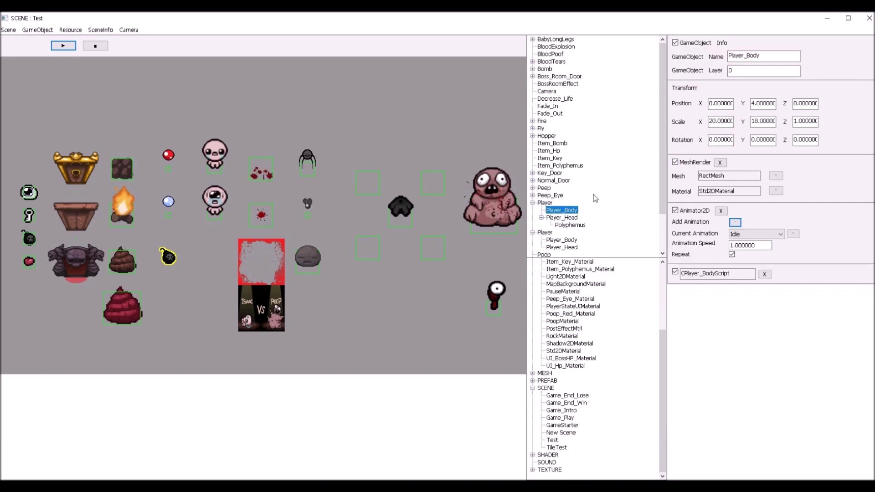
{"action": "left_click", "coordinate": [676, 42]}
{"action": "left_click", "coordinate": [676, 42]}
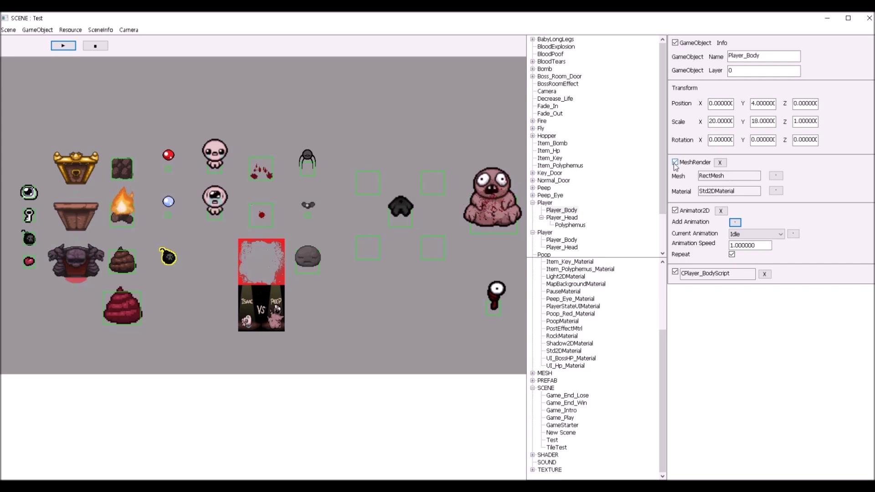
Toggle Player_Head off and back on, then expand the PREFAB list
{"action": "left_click", "coordinate": [571, 219]}
{"action": "left_click", "coordinate": [676, 43]}
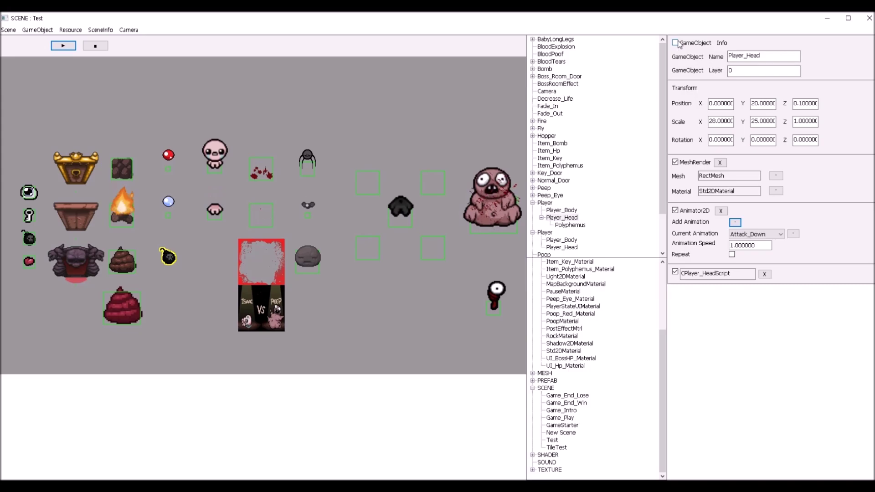
{"action": "left_click", "coordinate": [679, 43]}
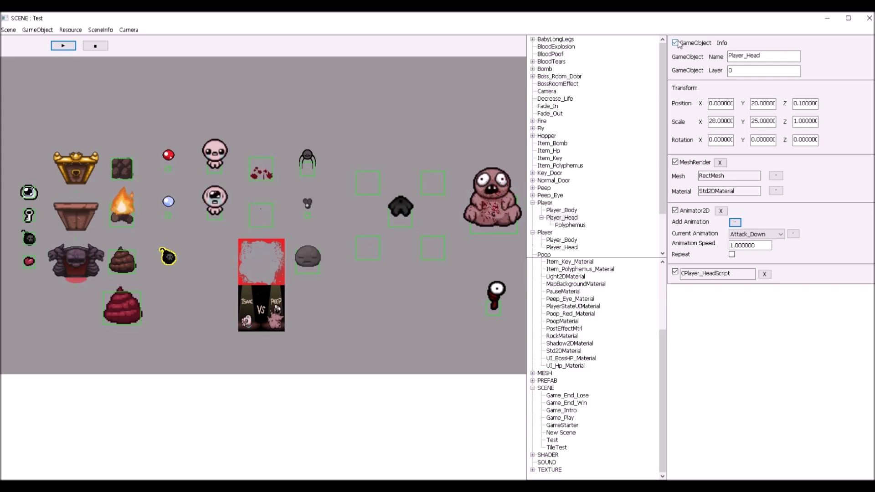
{"action": "scroll", "coordinate": [592, 133], "scroll_direction": "down", "scroll_amount": 2}
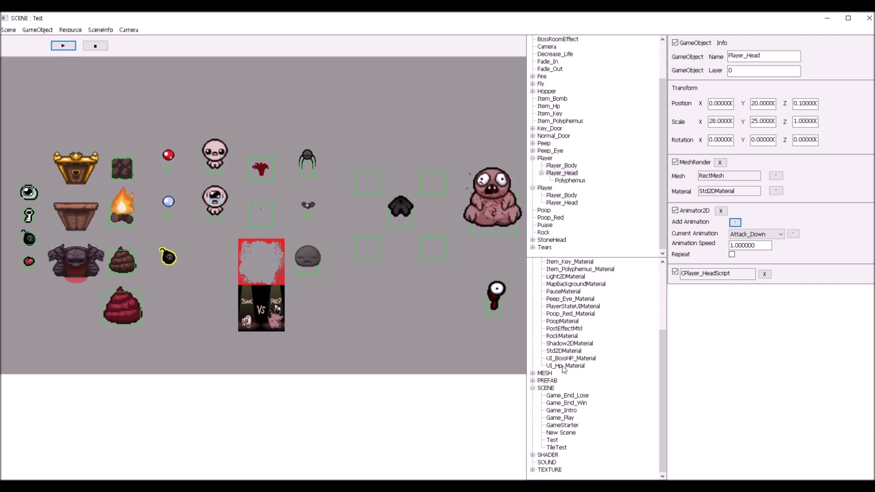
{"action": "double_click", "coordinate": [549, 381]}
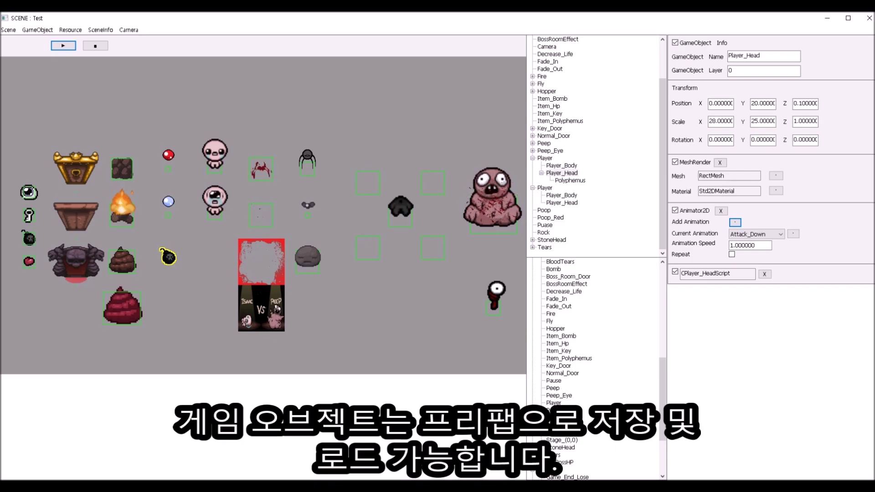
Add a Player from its prefab and place it at Position X -100, Y -100
{"action": "double_click", "coordinate": [554, 403]}
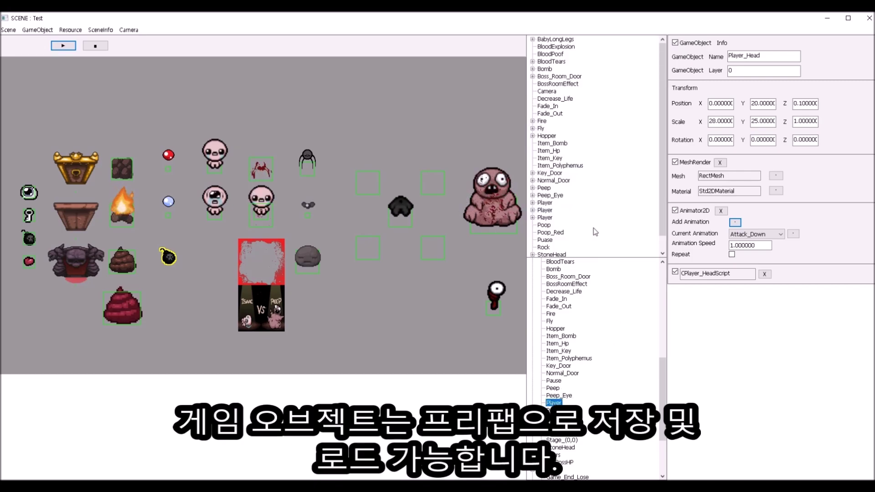
{"action": "left_click", "coordinate": [547, 204]}
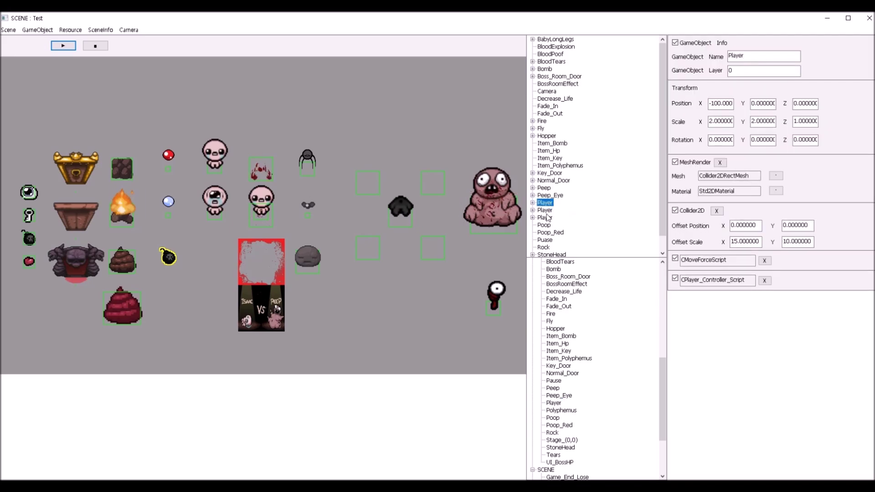
{"action": "left_click", "coordinate": [545, 217]}
{"action": "left_click", "coordinate": [714, 105]}
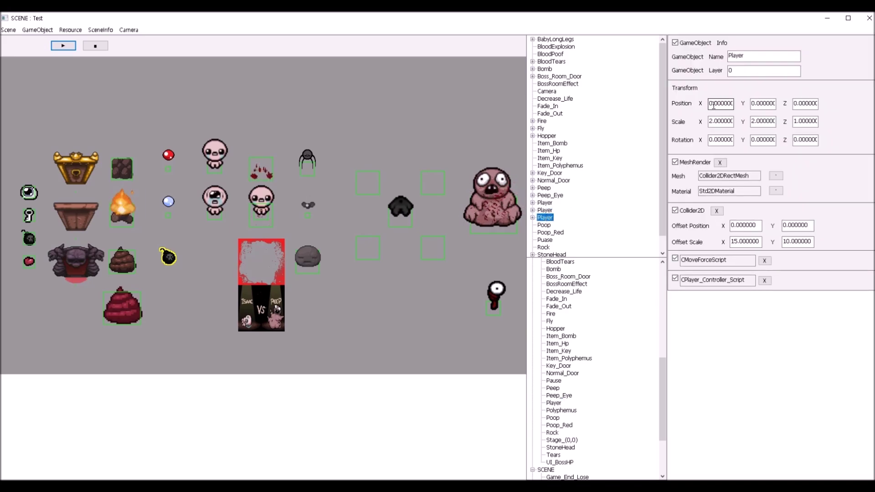
{"action": "double_click", "coordinate": [714, 104]}
{"action": "type", "text": "-1"}
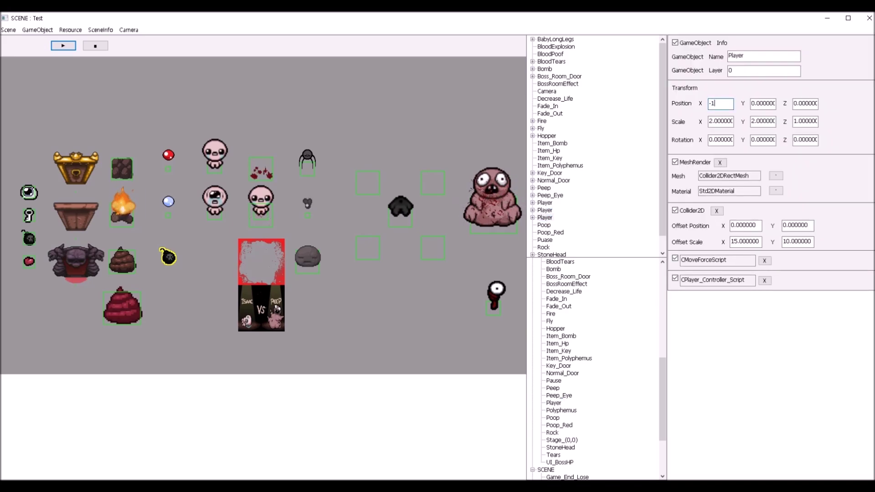
{"action": "double_click", "coordinate": [763, 103]}
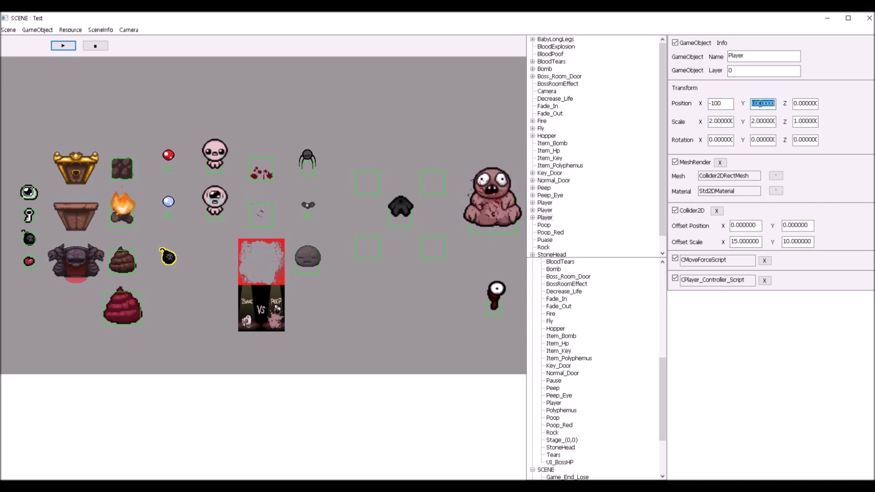
{"action": "type", "text": "-100"}
{"action": "key", "text": "Return"}
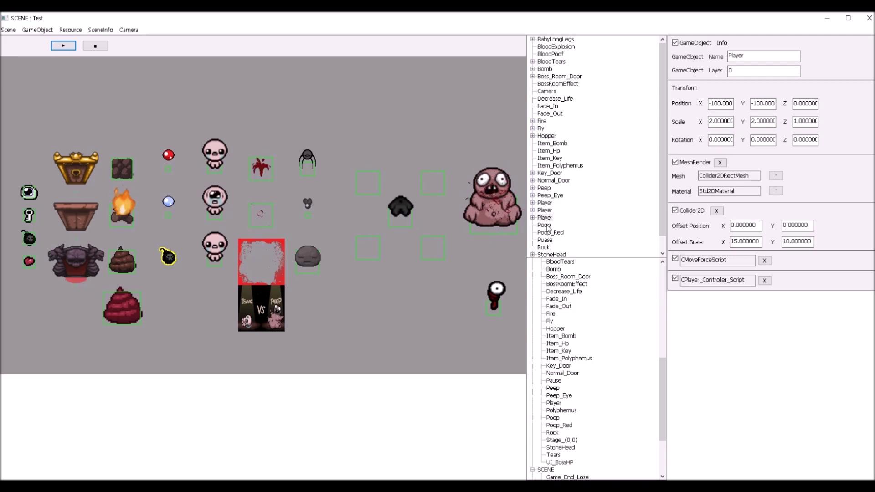
{"action": "scroll", "coordinate": [549, 225], "scroll_direction": "down", "scroll_amount": 1}
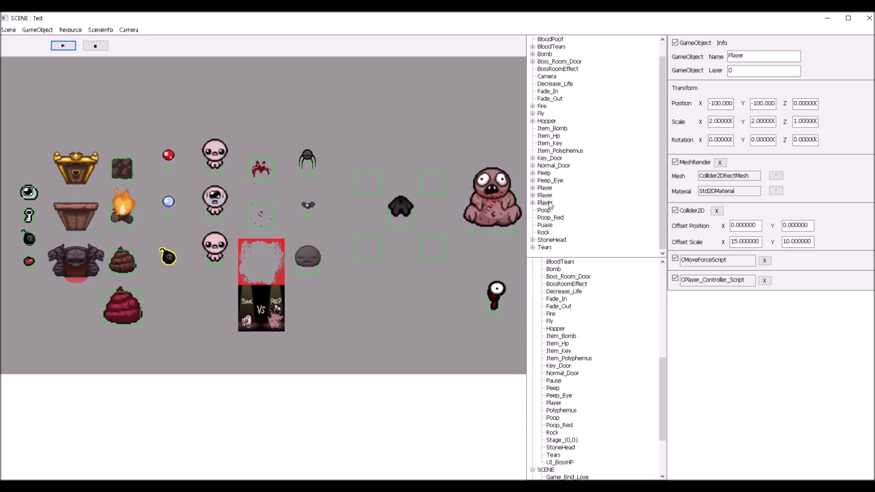
Expand Peep and give Blood_Poof_Particle's ParticleSystem Frequency 0.2 and MaxSpeed 3
{"action": "left_click", "coordinate": [533, 173]}
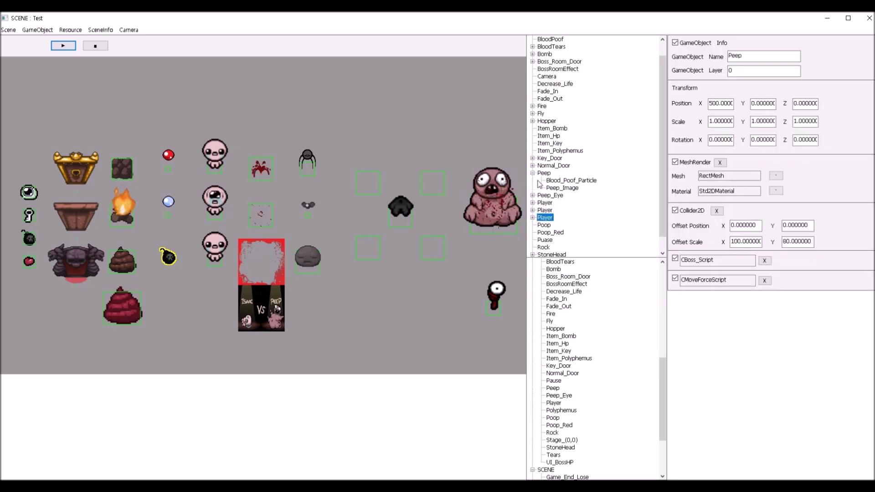
{"action": "left_click", "coordinate": [576, 183]}
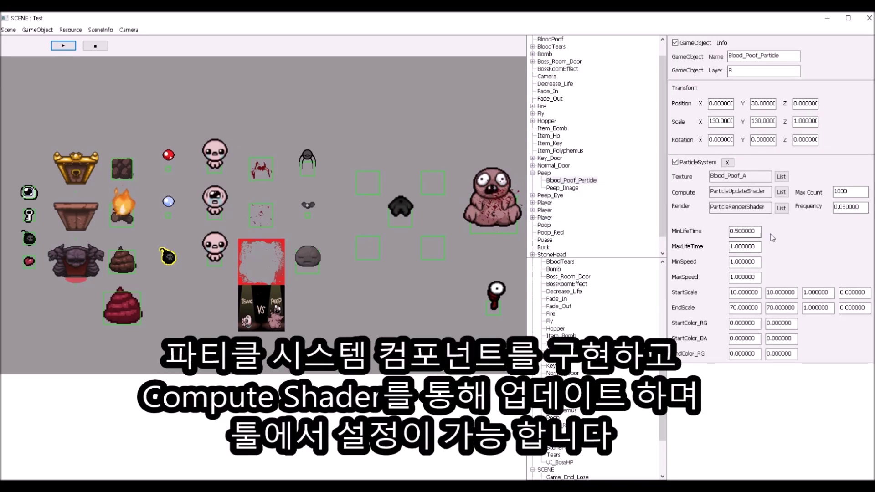
{"action": "double_click", "coordinate": [845, 207]}
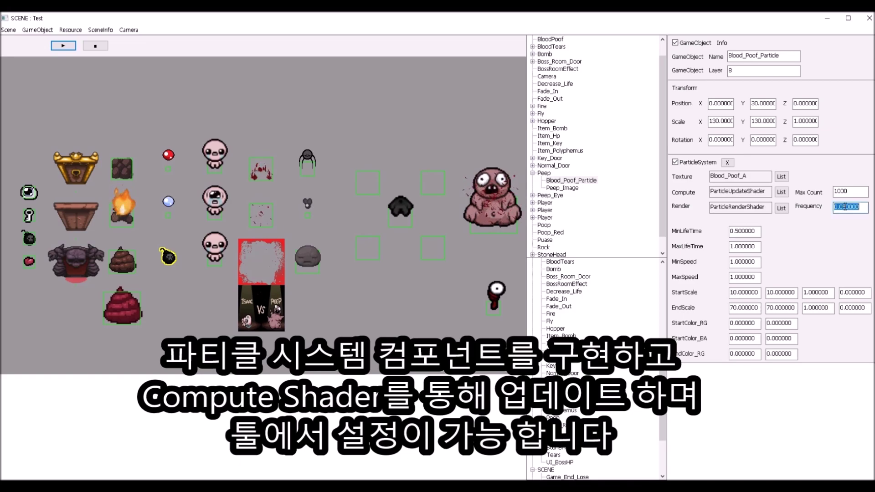
{"action": "type", "text": "1"}
{"action": "key", "text": "Return"}
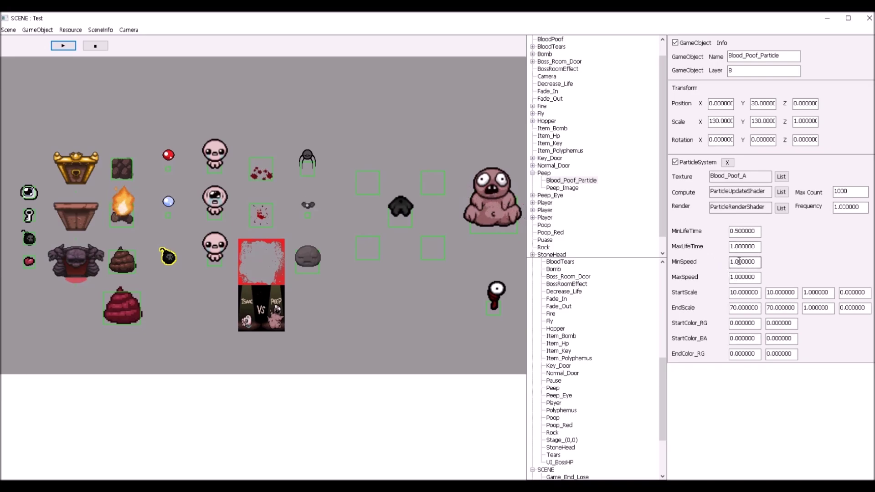
{"action": "double_click", "coordinate": [740, 277]}
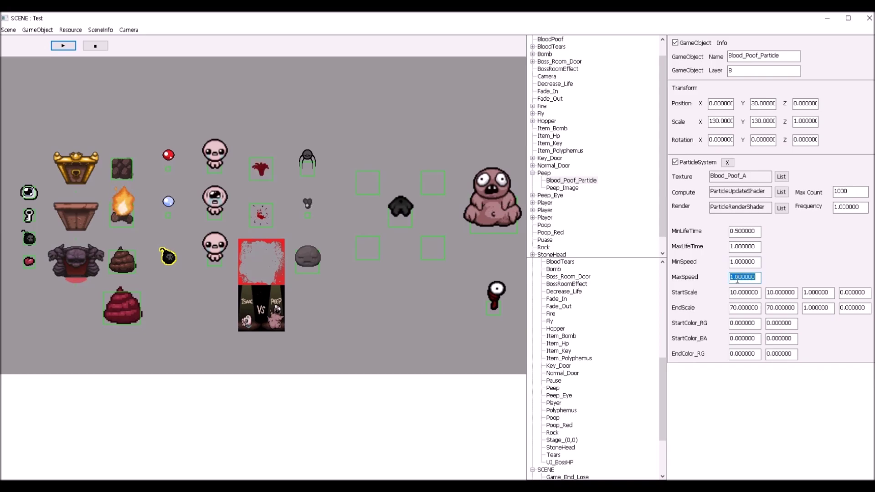
{"action": "type", "text": "3"}
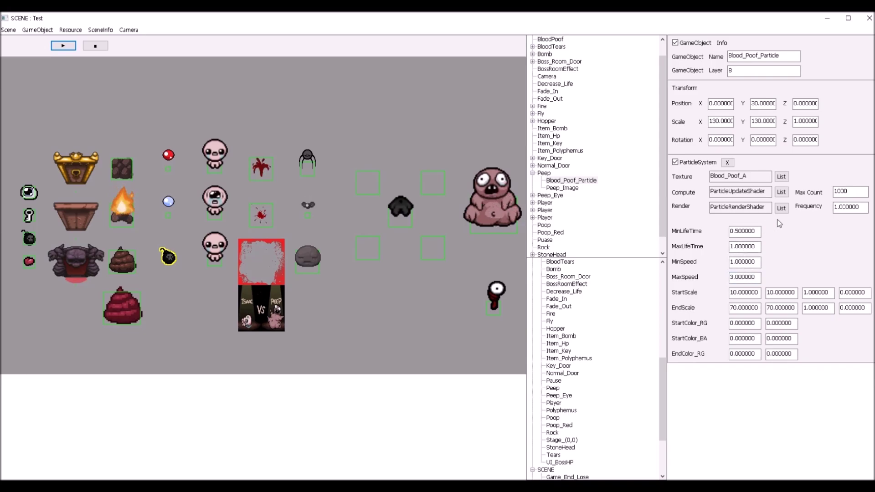
{"action": "double_click", "coordinate": [845, 206]}
{"action": "type", "text": "0"}
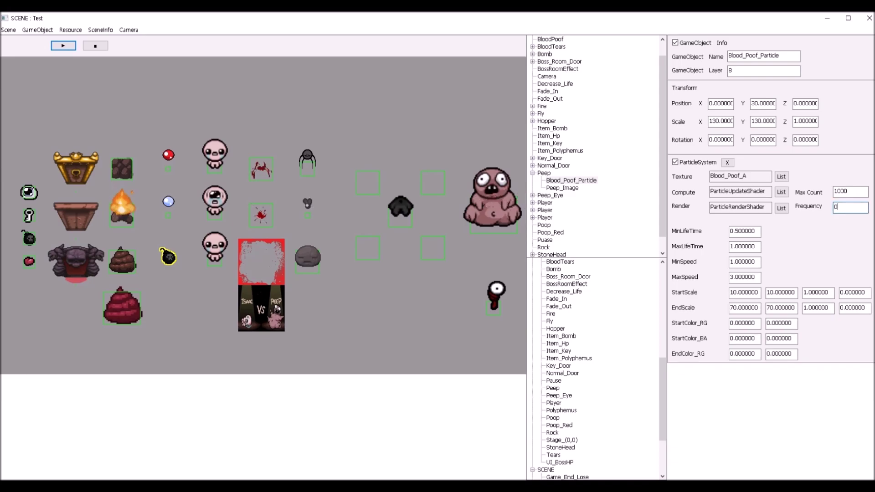
{"action": "type", "text": ".2"}
{"action": "key", "text": "Return"}
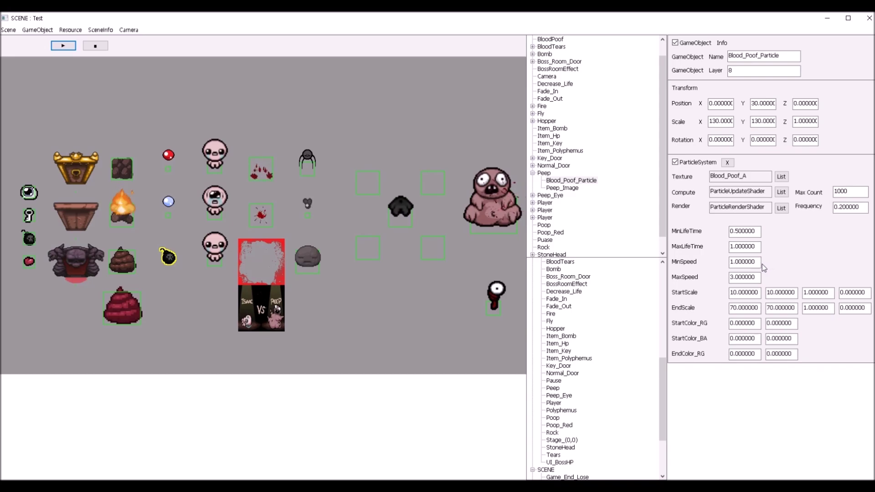
Open the Game_Play scene, saving the Test scene when prompted
{"action": "scroll", "coordinate": [603, 314], "scroll_direction": "down", "scroll_amount": 4}
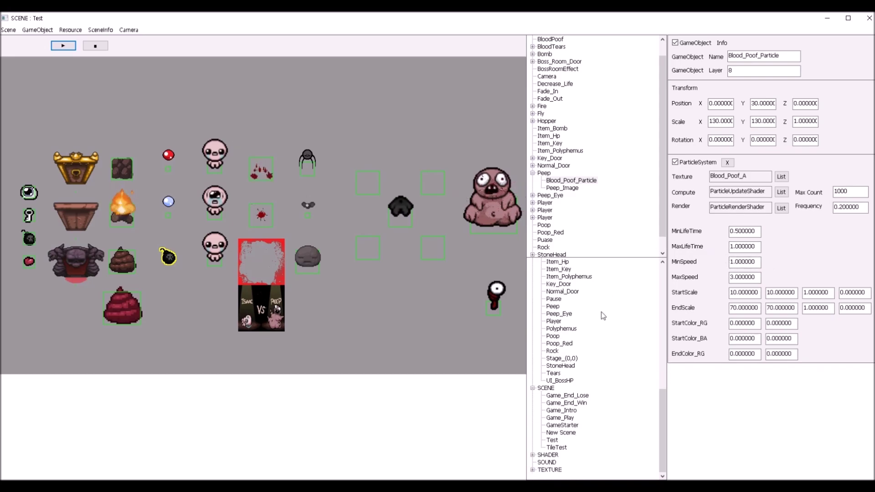
{"action": "scroll", "coordinate": [598, 311], "scroll_direction": "up", "scroll_amount": 3}
{"action": "scroll", "coordinate": [598, 311], "scroll_direction": "up", "scroll_amount": 3}
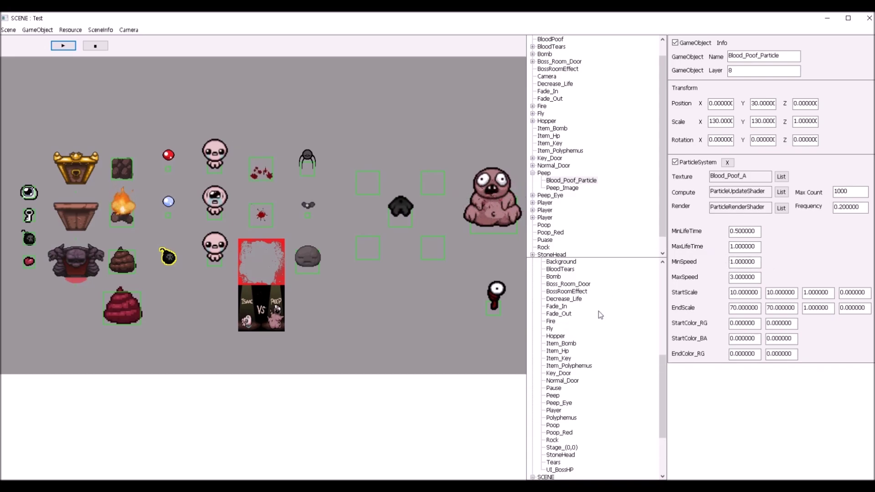
{"action": "scroll", "coordinate": [599, 313], "scroll_direction": "up", "scroll_amount": 4}
{"action": "scroll", "coordinate": [598, 311], "scroll_direction": "up", "scroll_amount": 4}
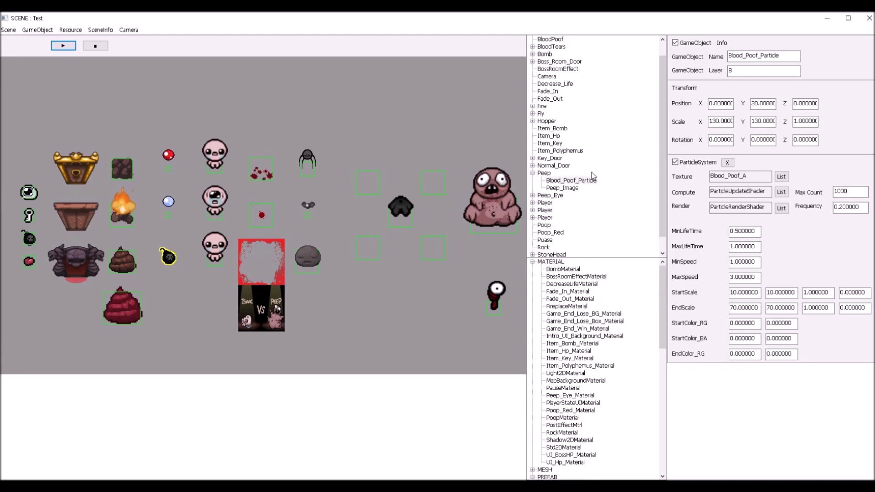
{"action": "scroll", "coordinate": [580, 327], "scroll_direction": "down", "scroll_amount": 6}
{"action": "scroll", "coordinate": [578, 334], "scroll_direction": "down", "scroll_amount": 3}
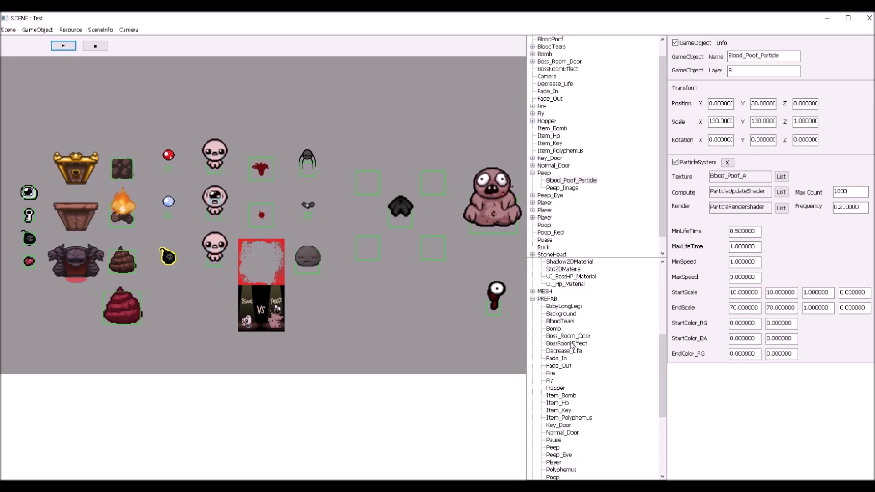
{"action": "scroll", "coordinate": [575, 348], "scroll_direction": "down", "scroll_amount": 3}
{"action": "scroll", "coordinate": [571, 366], "scroll_direction": "down", "scroll_amount": 2}
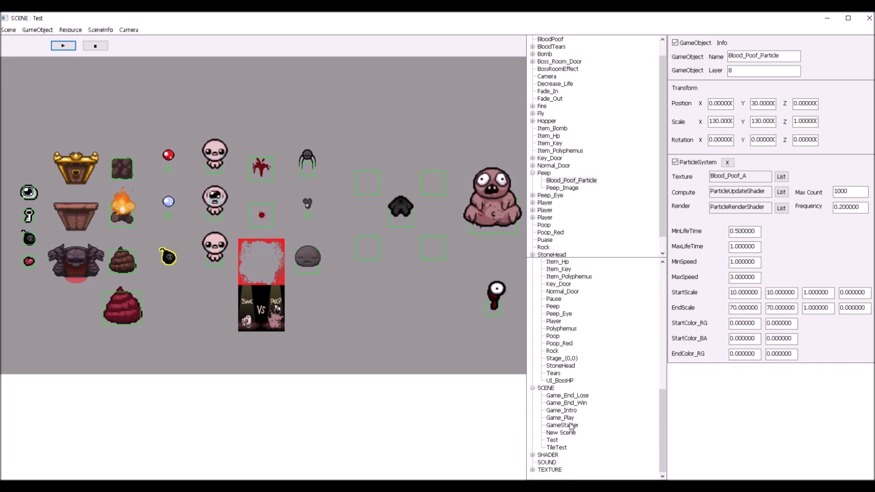
{"action": "double_click", "coordinate": [572, 420]}
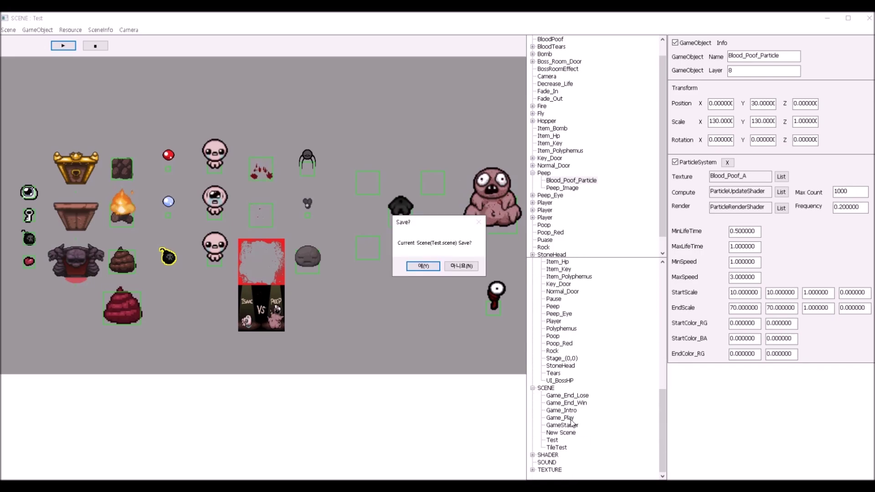
{"action": "left_click", "coordinate": [423, 266]}
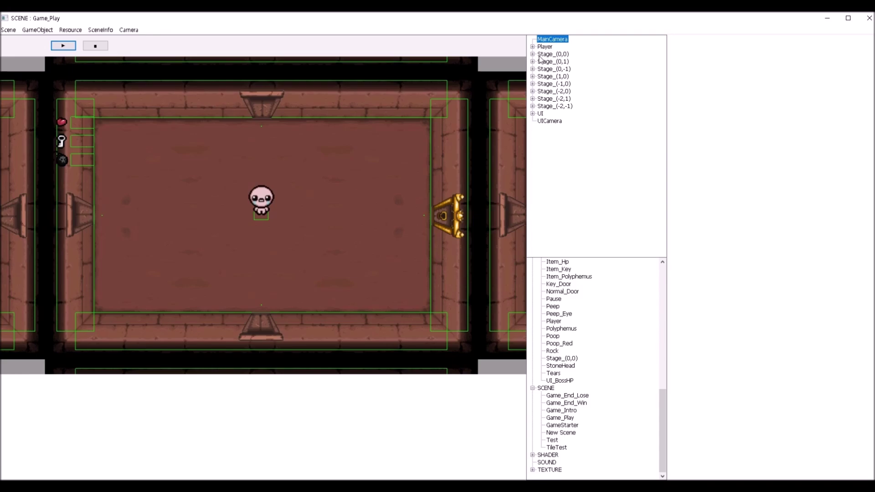
Expand the five Stage objects and peek at Stage_(0,-1)'s Fly monsters and Non_Monster
{"action": "left_click", "coordinate": [533, 55]}
{"action": "left_click", "coordinate": [533, 76]}
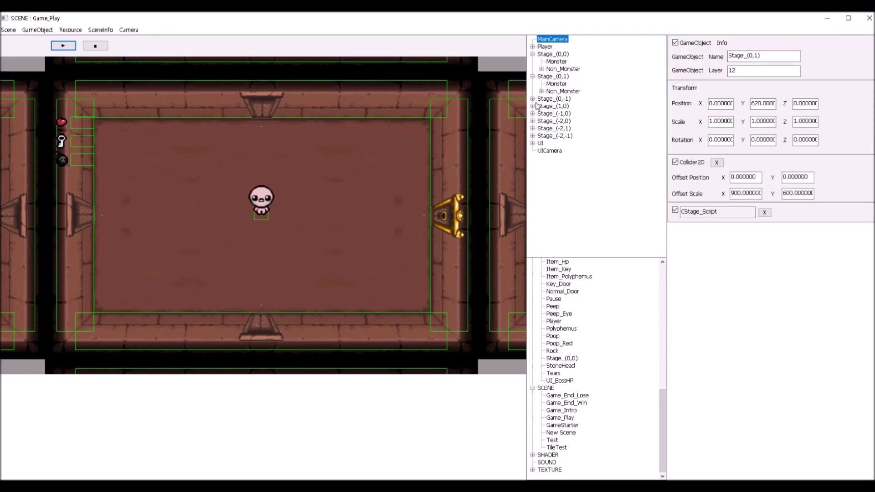
{"action": "left_click", "coordinate": [533, 99]}
{"action": "left_click", "coordinate": [533, 121]}
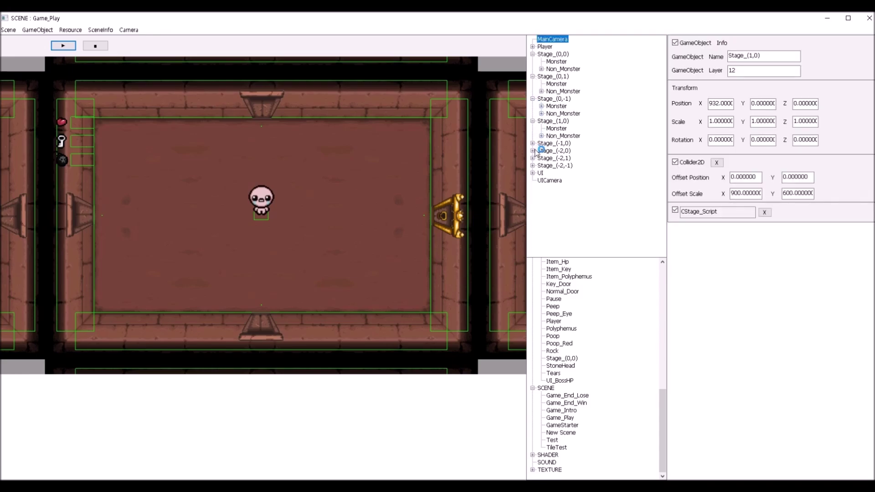
{"action": "left_click", "coordinate": [533, 143]}
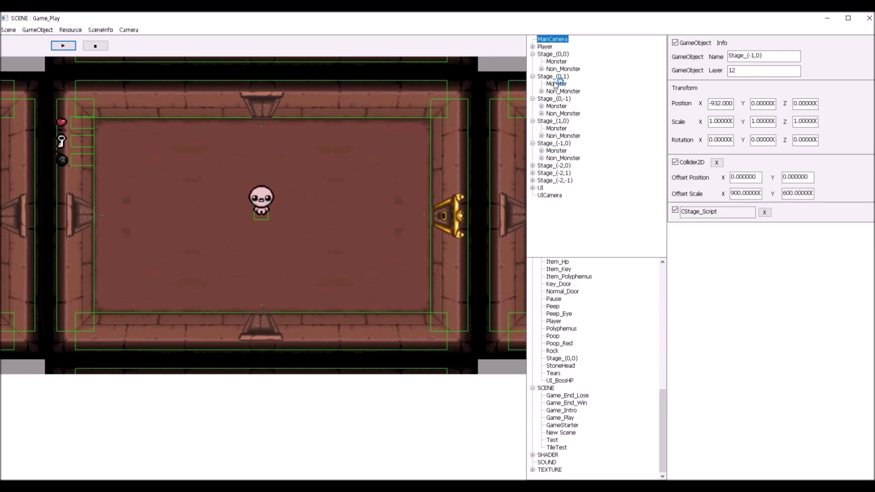
{"action": "left_click", "coordinate": [542, 107]}
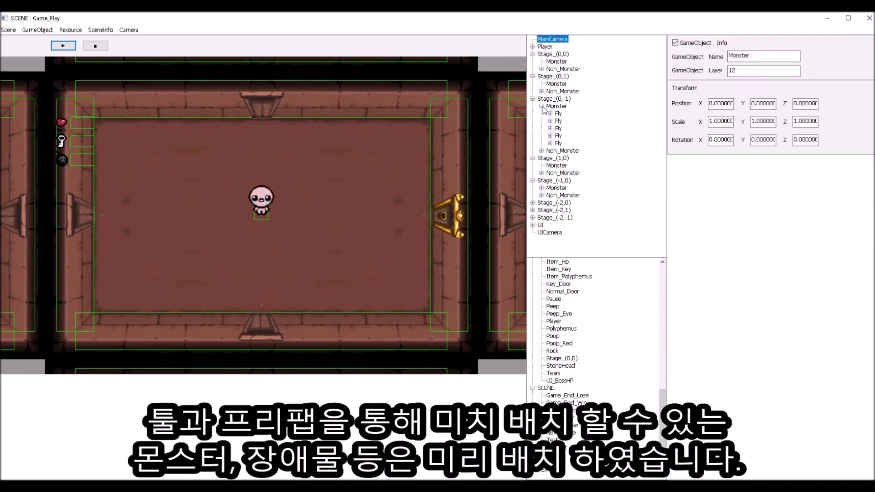
{"action": "left_click", "coordinate": [542, 106]}
{"action": "left_click", "coordinate": [543, 114]}
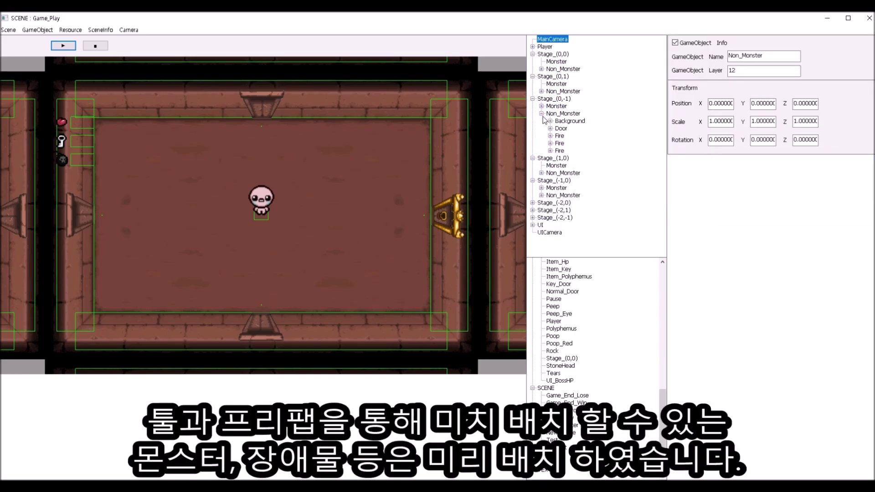
{"action": "left_click", "coordinate": [543, 114]}
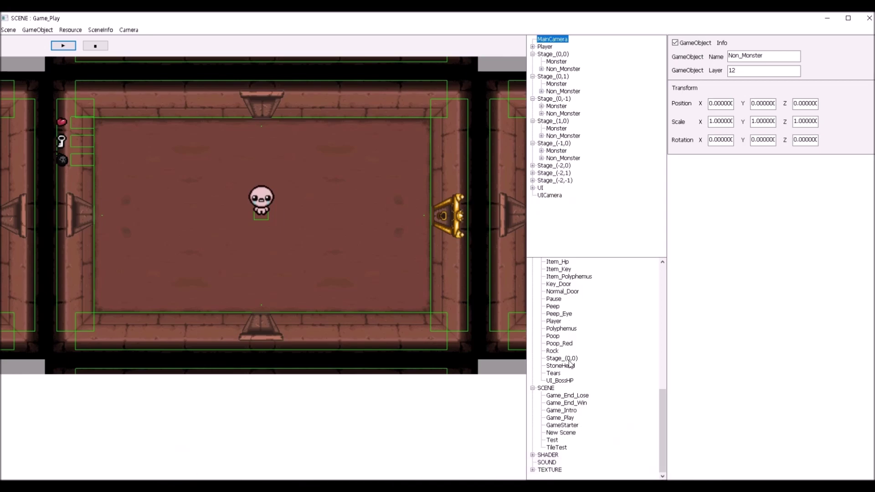
Drag the Fire prefab into the scene hierarchy
{"action": "scroll", "coordinate": [570, 366], "scroll_direction": "up", "scroll_amount": 1}
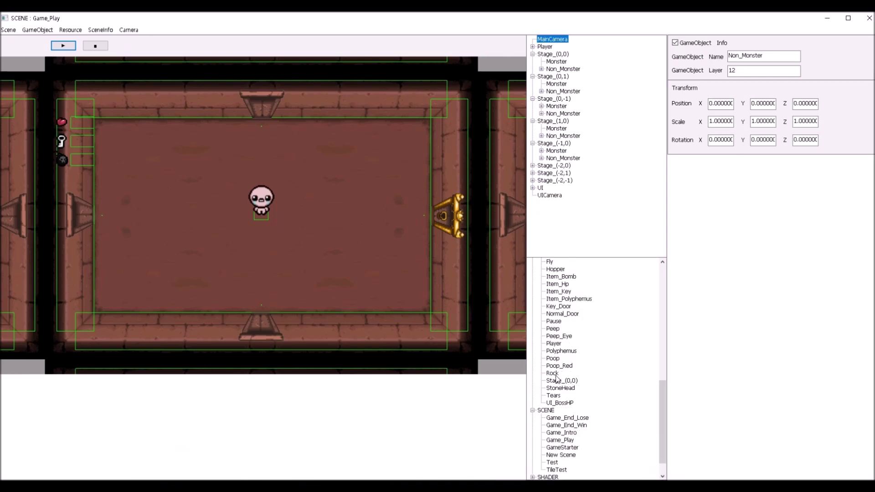
{"action": "scroll", "coordinate": [556, 378], "scroll_direction": "up", "scroll_amount": 2}
{"action": "scroll", "coordinate": [557, 365], "scroll_direction": "up", "scroll_amount": 1}
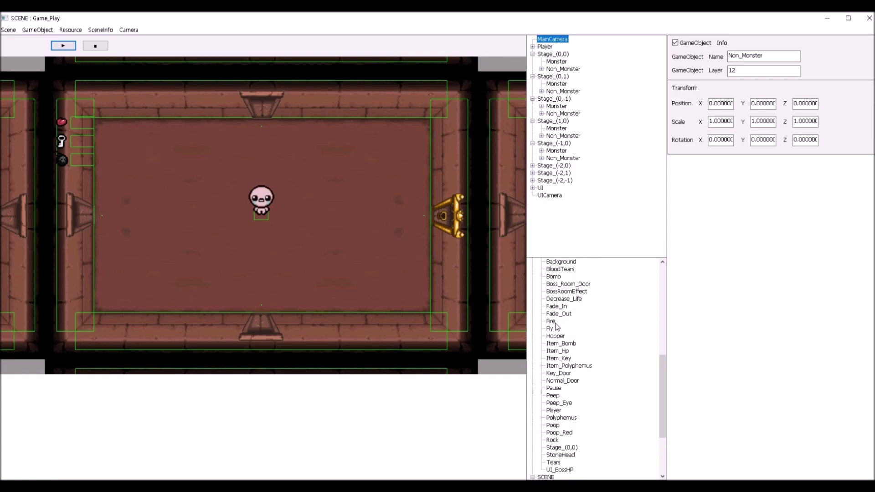
{"action": "left_click_drag", "start_coordinate": [556, 326], "coordinate": [605, 223]}
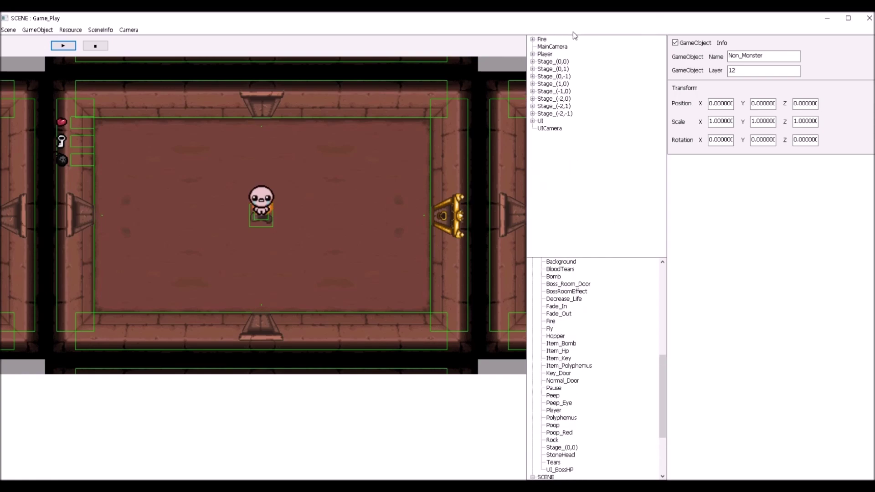
Check the layer numbers in the LayerInfo list
{"action": "left_click", "coordinate": [101, 30]}
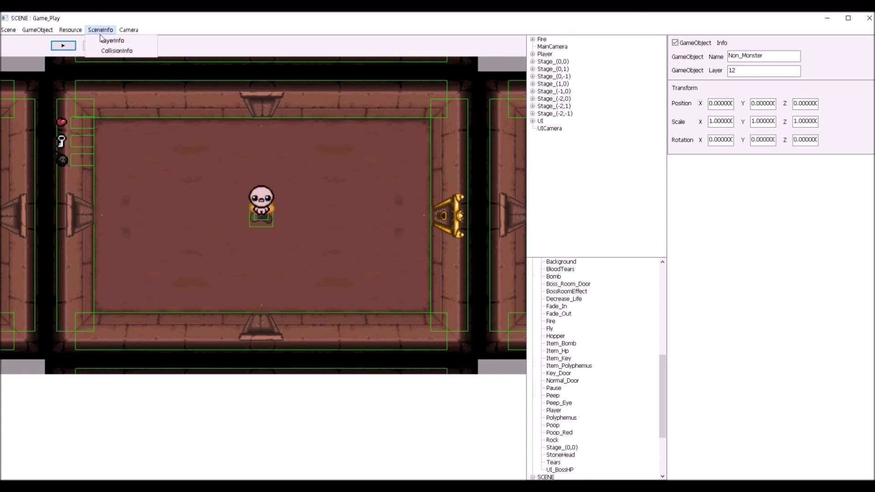
{"action": "left_click", "coordinate": [101, 40]}
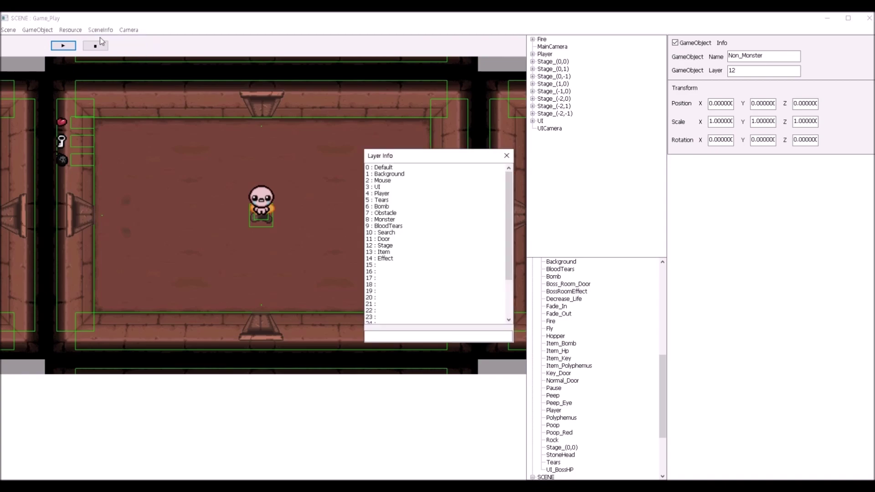
{"action": "left_click", "coordinate": [507, 156]}
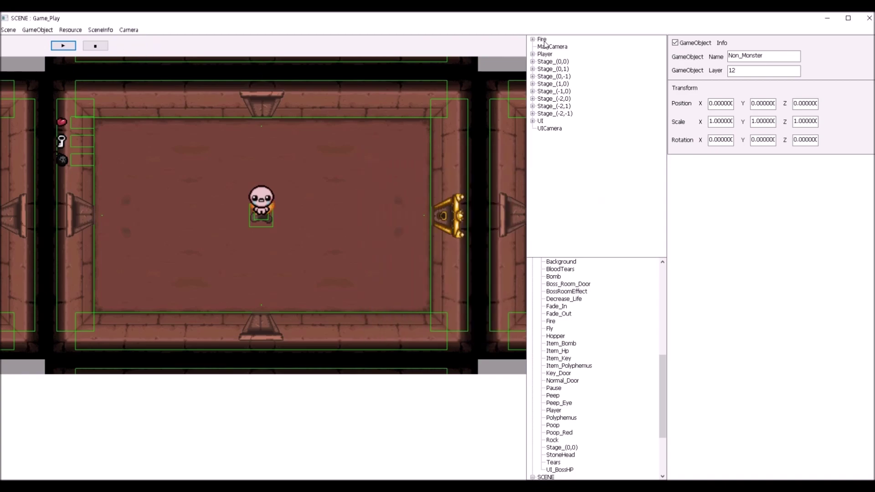
Inspect the Fire object and its Fire_Image and Fireplace_Image children
{"action": "left_click", "coordinate": [543, 40]}
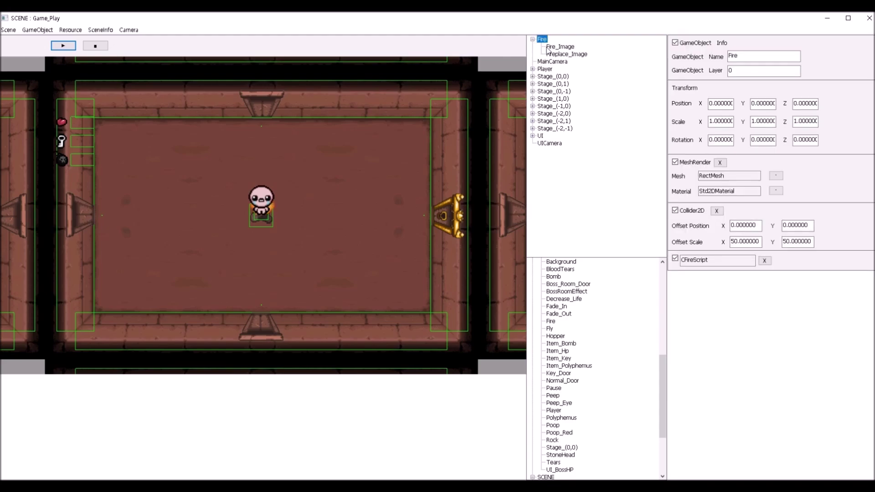
{"action": "left_click", "coordinate": [548, 47]}
{"action": "left_click", "coordinate": [552, 54]}
{"action": "left_click", "coordinate": [543, 39]}
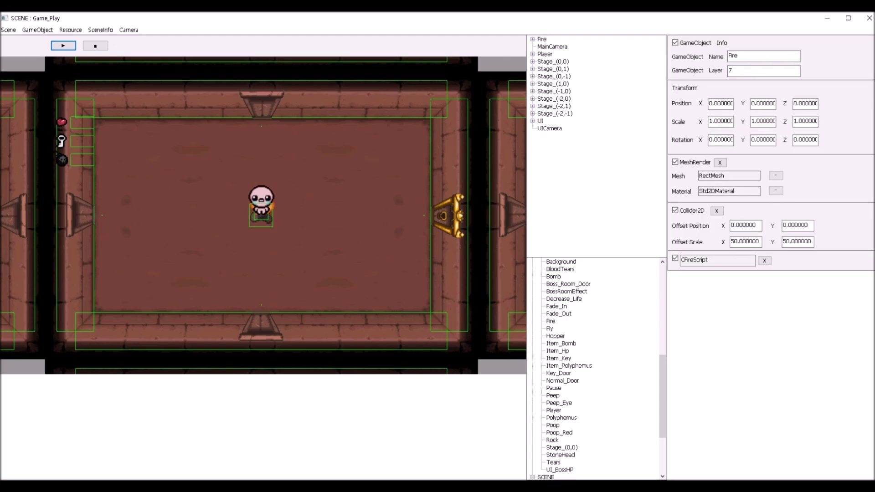
Expand Stage_(0,0)'s groups and drag Fire under its Non_Monster group
{"action": "left_click", "coordinate": [533, 62]}
{"action": "left_click", "coordinate": [543, 40]}
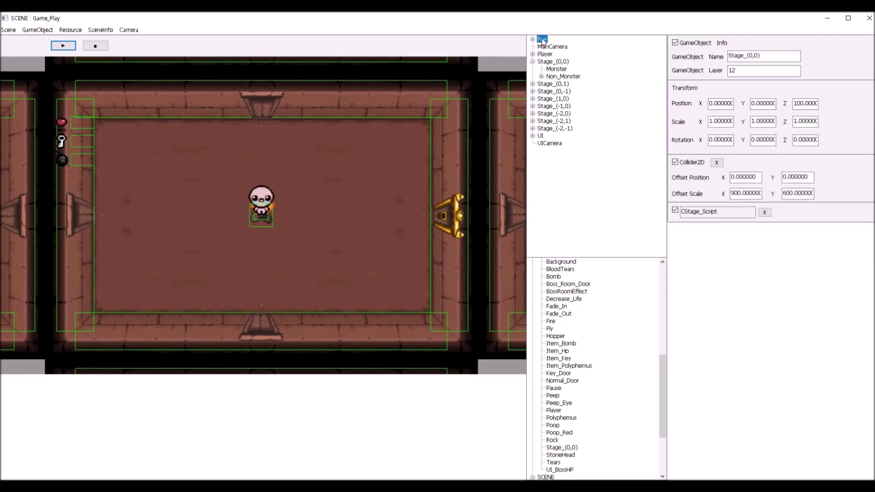
{"action": "left_click_drag", "start_coordinate": [565, 80], "coordinate": [565, 80]}
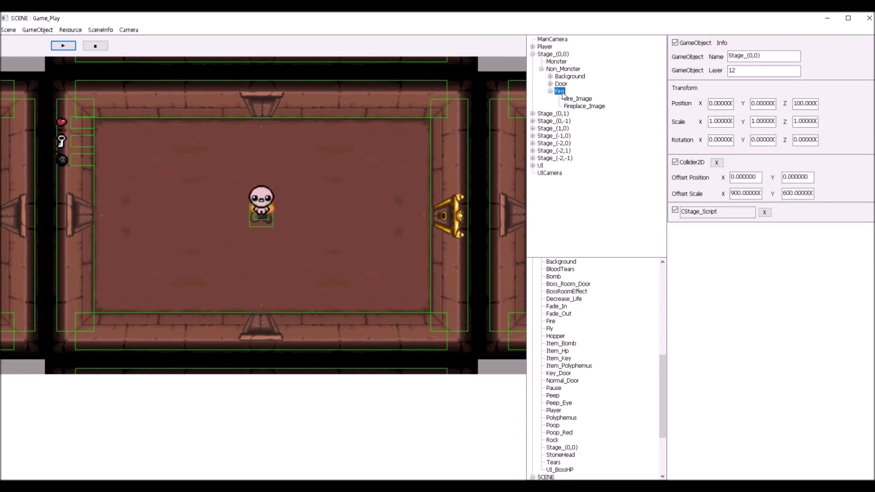
{"action": "left_click", "coordinate": [551, 91]}
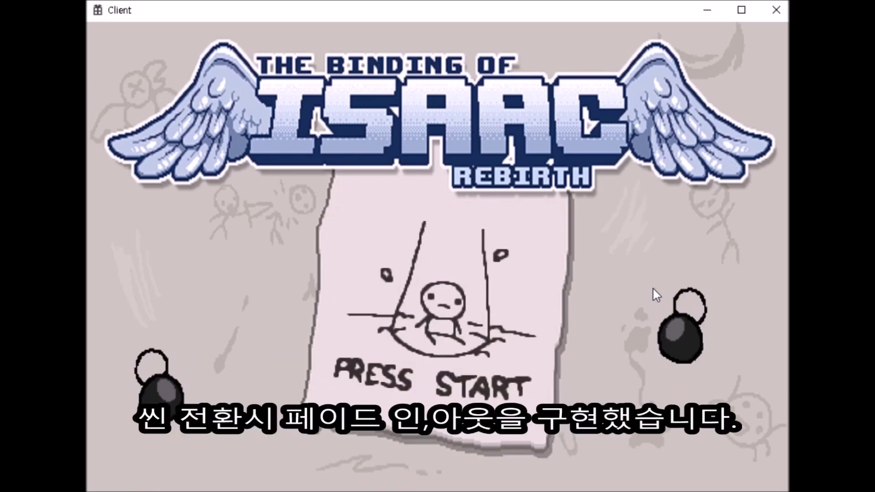
Start the game and walk Isaac left, right and up while firing a tear upward
{"action": "key", "text": "Return"}
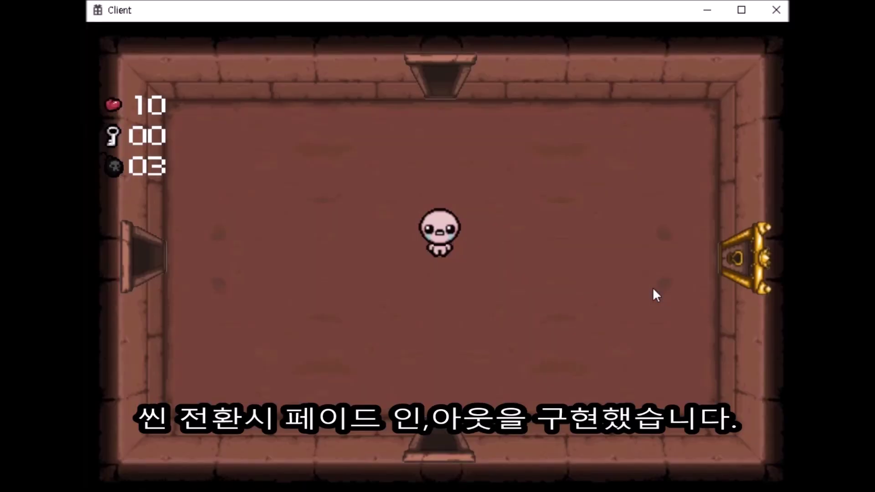
{"action": "key", "text": "a"}
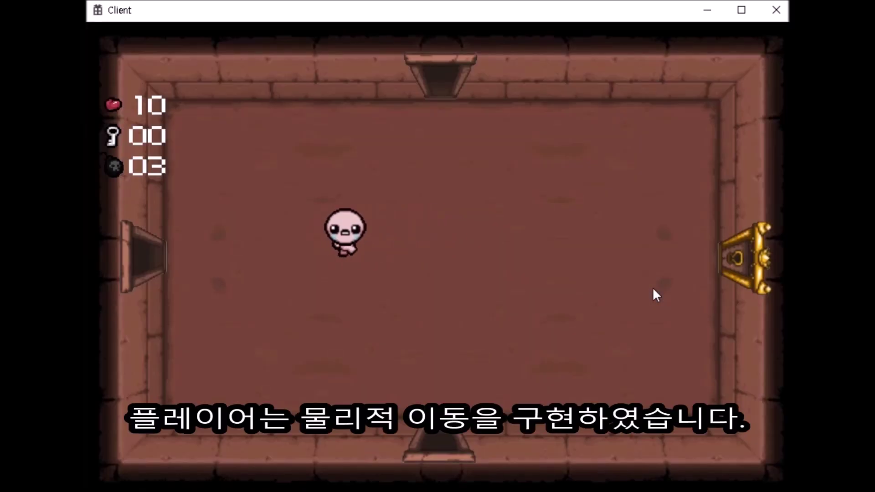
{"action": "key", "text": "d"}
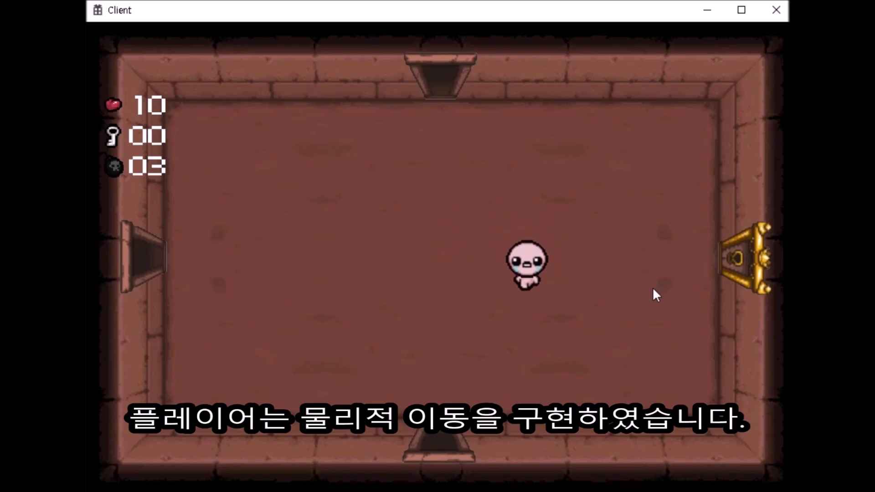
{"action": "key", "text": "a"}
{"action": "key", "text": "w"}
{"action": "key", "text": "Up"}
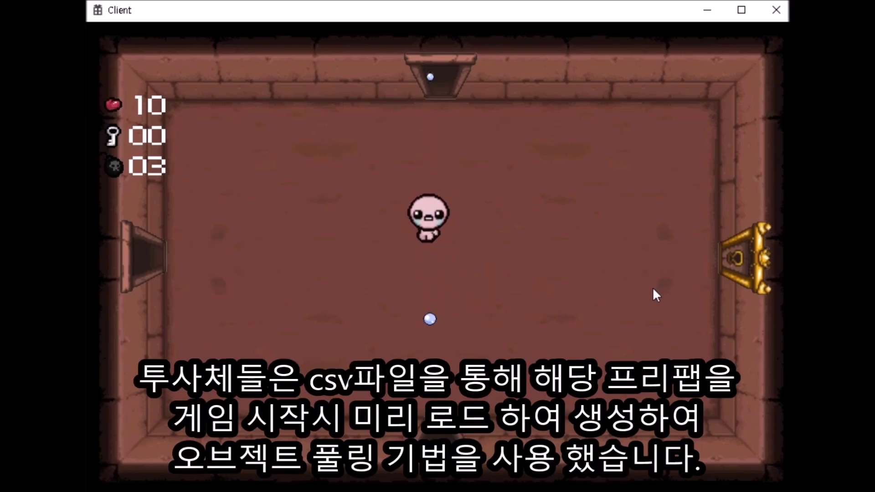
Fire tears left and right while walking, then return toward the room centre
{"action": "key", "text": "a"}
{"action": "key", "text": "Left"}
{"action": "key", "text": "Right"}
{"action": "key", "text": "d"}
{"action": "key", "text": "Left"}
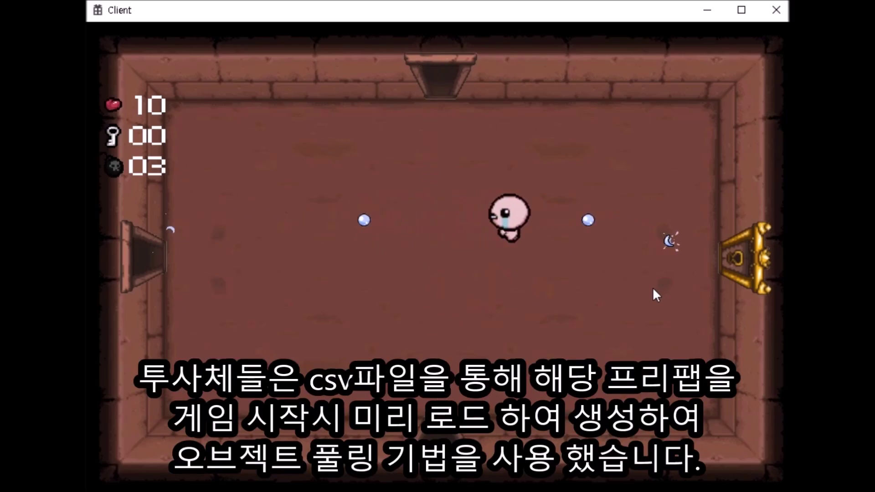
{"action": "key", "text": "a"}
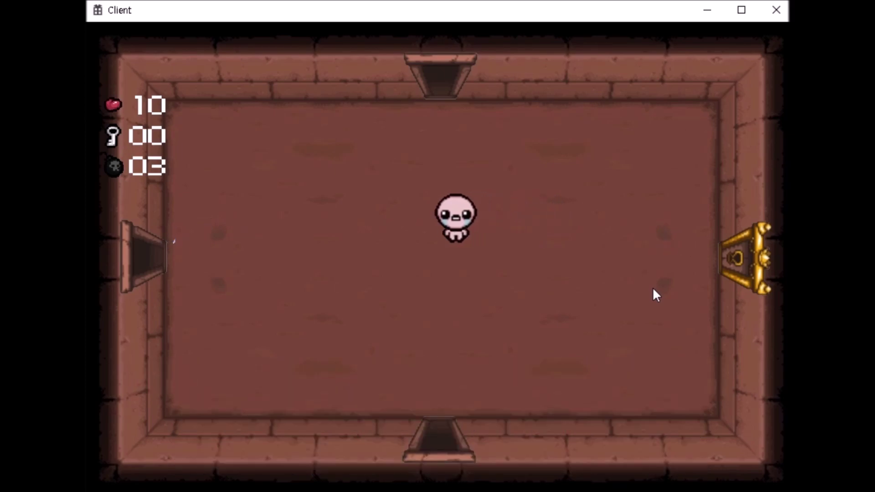
Pause and resume the game, then walk Isaac past the golden door to the top door
{"action": "key", "text": "Escape"}
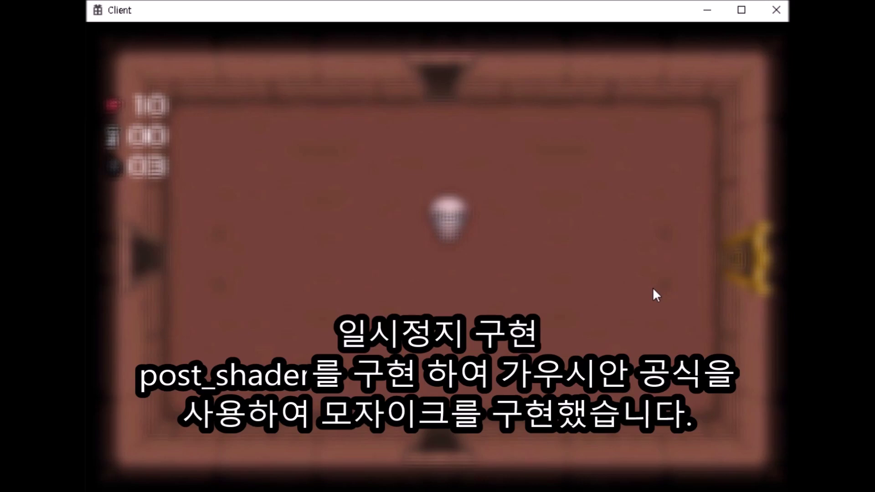
{"action": "key", "text": "Escape"}
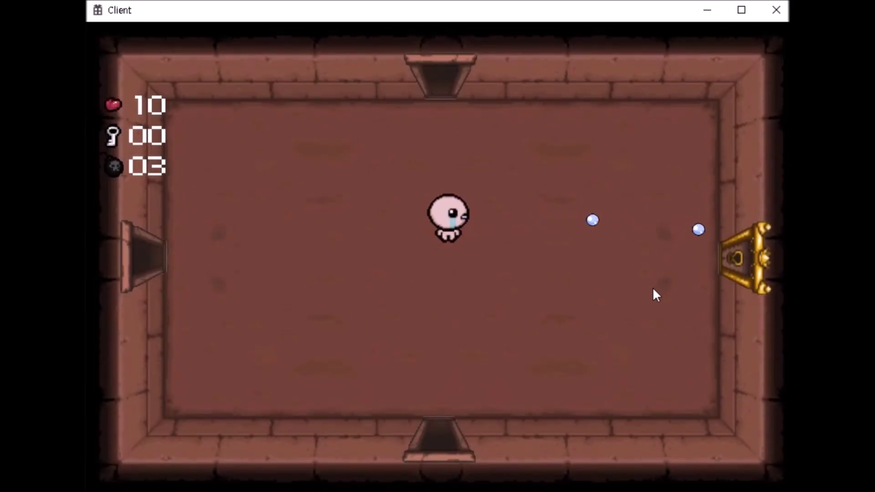
{"action": "key", "text": "d"}
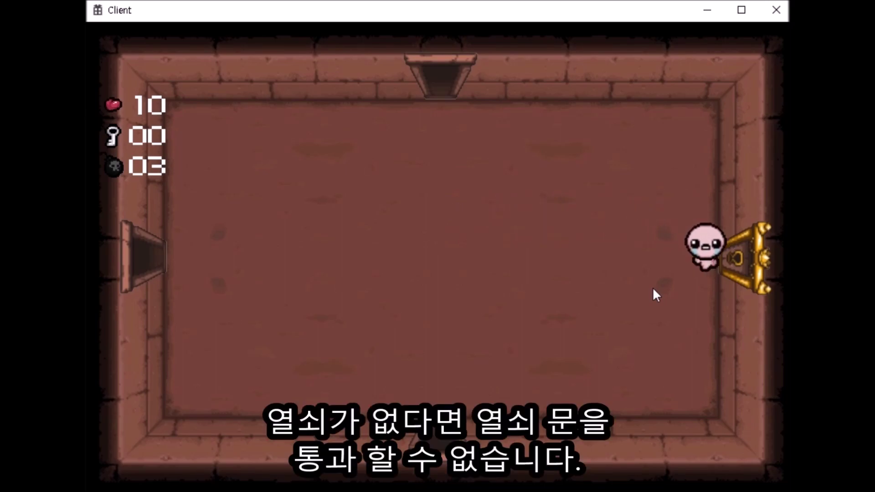
{"action": "key", "text": "a"}
{"action": "key", "text": "w"}
{"action": "key", "text": "a"}
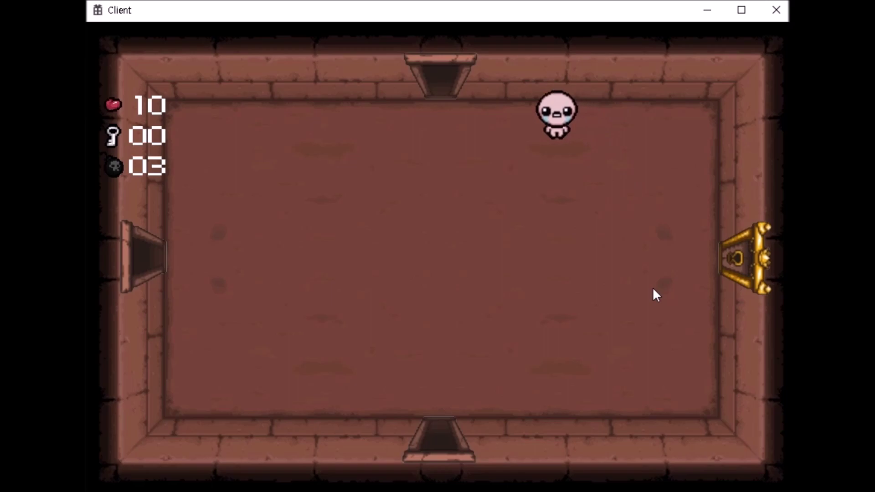
{"action": "key", "text": "w"}
{"action": "key", "text": "a"}
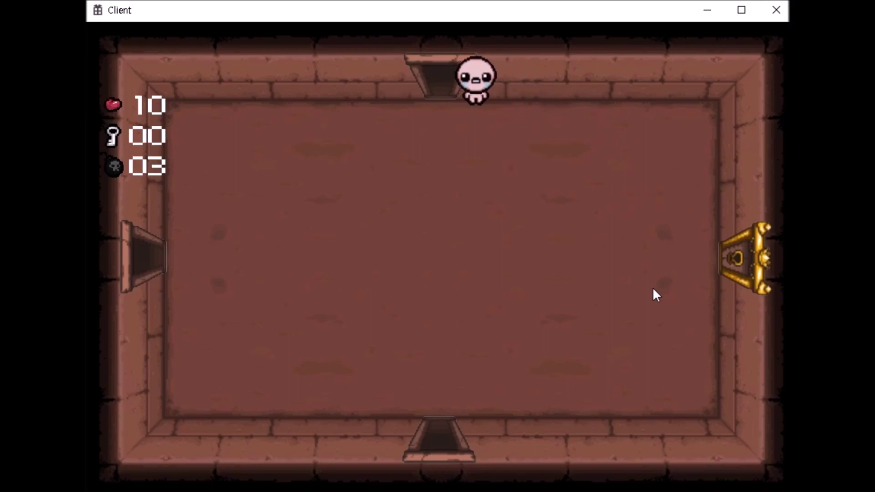
Enter the room beyond the top door and test collision against the rock cluster
{"action": "key", "text": "w"}
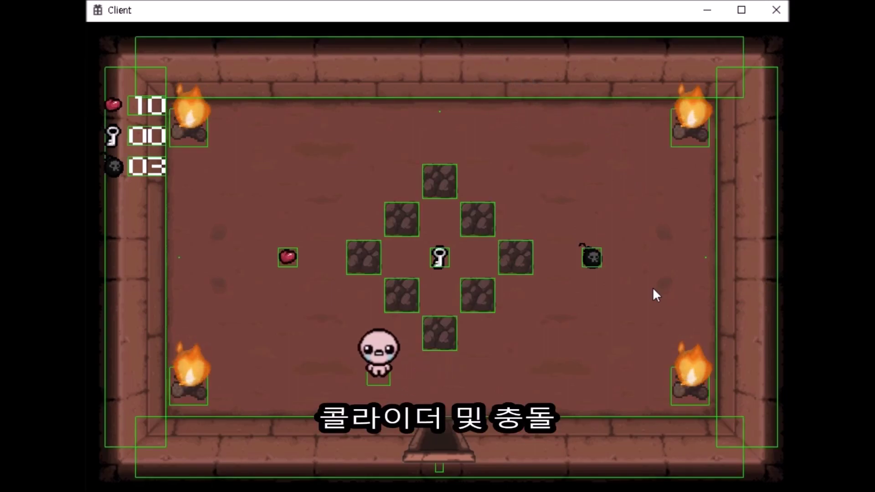
{"action": "key", "text": "w"}
{"action": "key", "text": "d"}
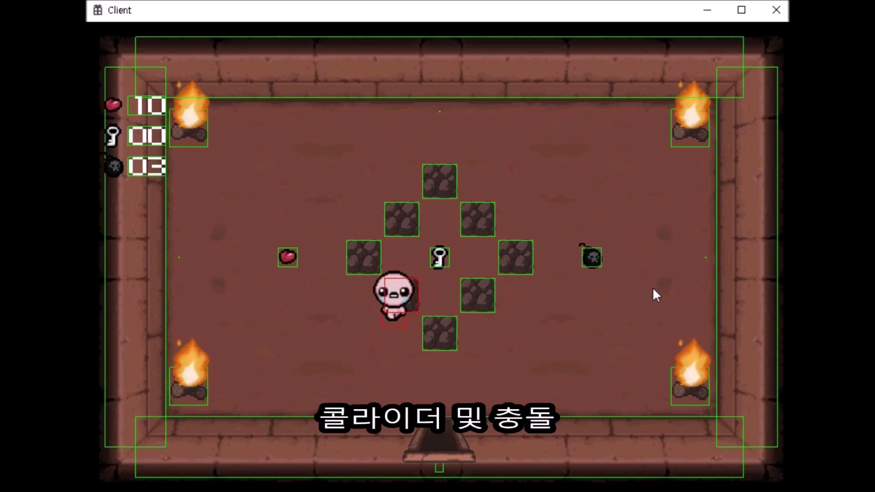
{"action": "key", "text": "a"}
{"action": "key", "text": "w"}
{"action": "key", "text": "s"}
{"action": "key", "text": "a"}
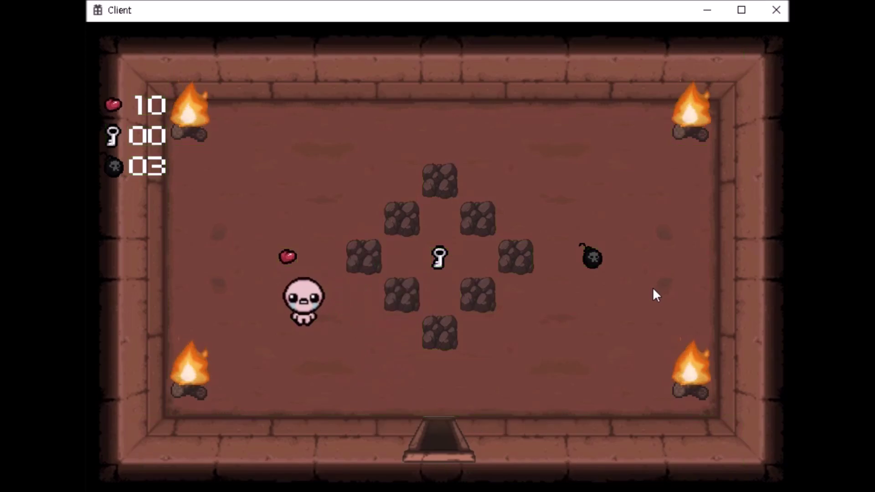
Walk into the lower-left fire to take damage, then pick up the heart
{"action": "key", "text": "s"}
{"action": "key", "text": "a"}
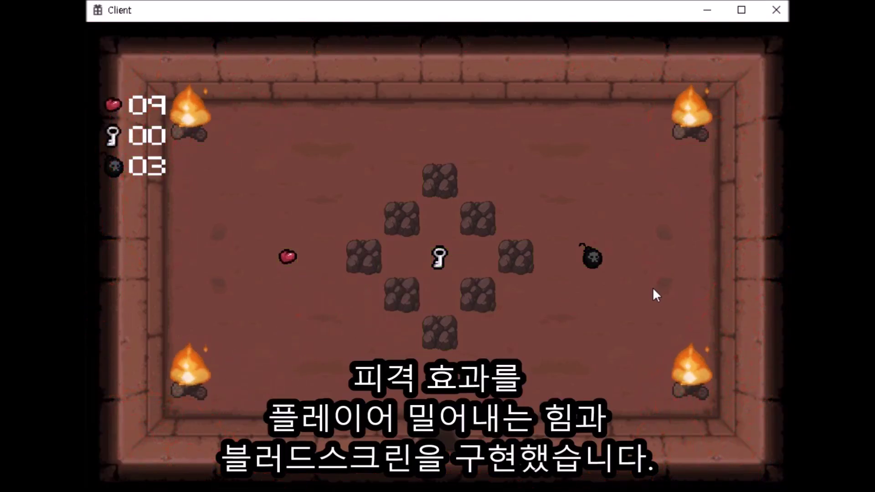
{"action": "key", "text": "w"}
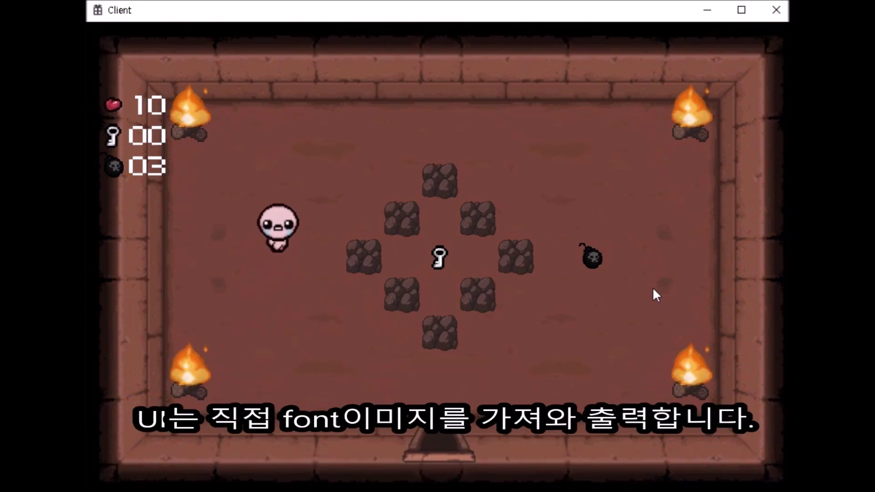
{"action": "key", "text": "d"}
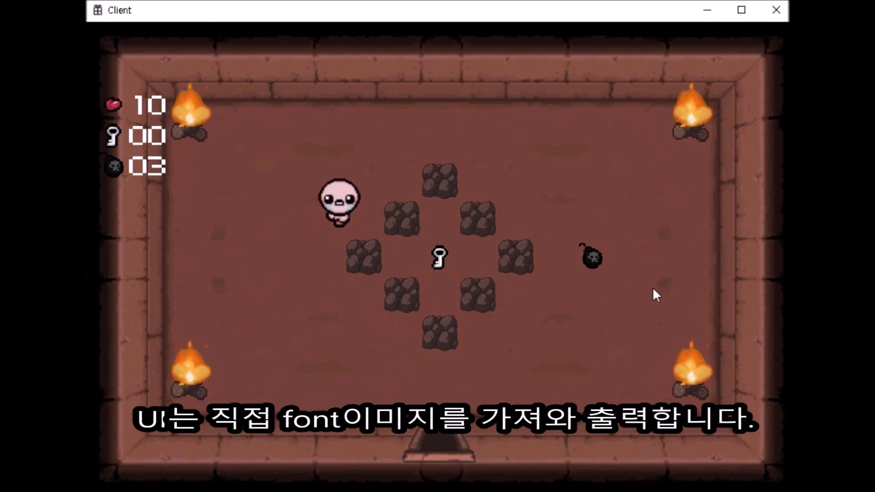
Drop a bomb beside the rocks and move Isaac clear to their right
{"action": "key", "text": "d"}
{"action": "key", "text": "e"}
{"action": "key", "text": "w"}
{"action": "key", "text": "d"}
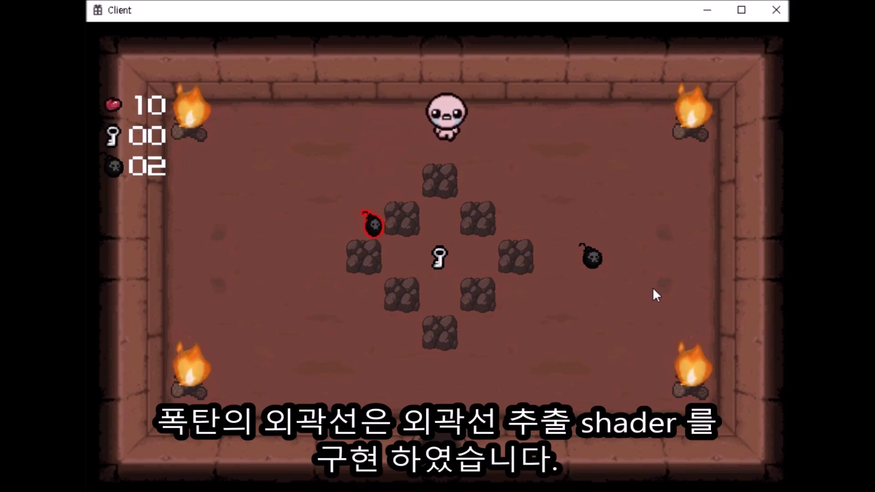
{"action": "key", "text": "s"}
{"action": "key", "text": "d"}
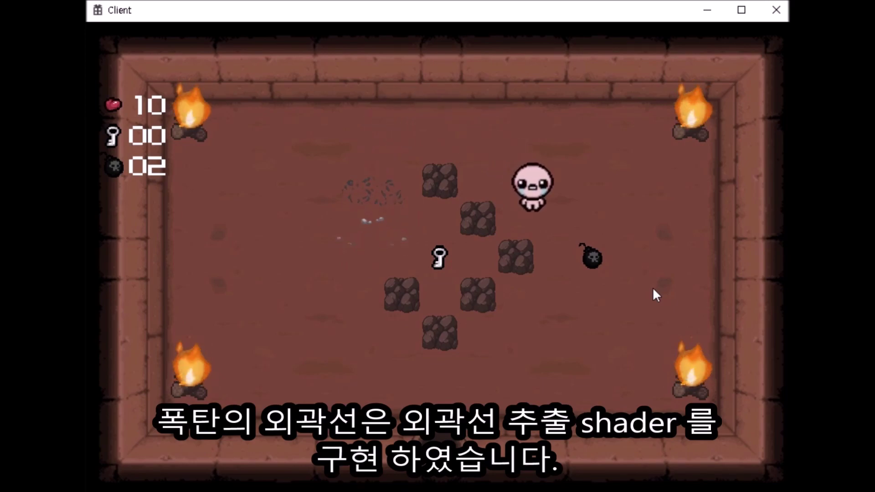
Pick up the bomb, then walk around the rocks to collect the key
{"action": "key", "text": "d"}
{"action": "key", "text": "s"}
{"action": "key", "text": "s"}
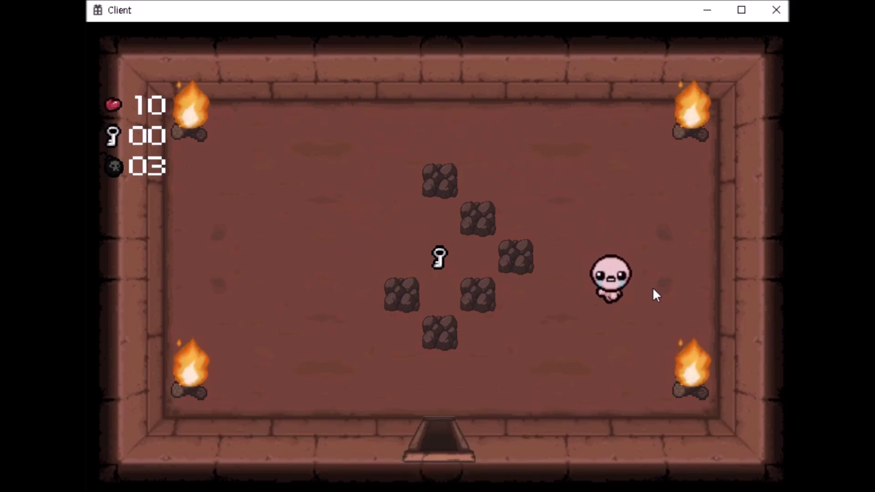
{"action": "key", "text": "w"}
{"action": "key", "text": "a"}
{"action": "key", "text": "s"}
{"action": "key", "text": "a"}
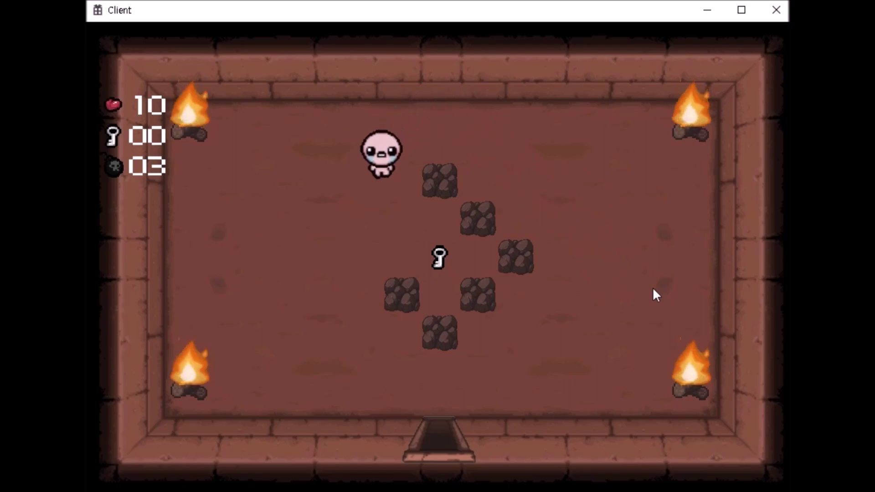
{"action": "key", "text": "d"}
{"action": "key", "text": "a"}
Unlock the golden door with the key, pick up the eye item, and head for the left door
{"action": "key", "text": "s"}
{"action": "key", "text": "a"}
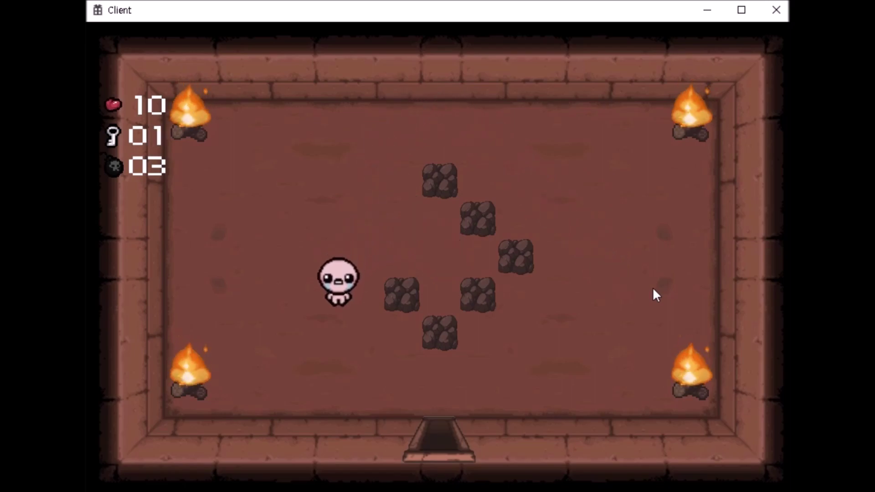
{"action": "key", "text": "d"}
{"action": "key", "text": "d"}
{"action": "key", "text": "s"}
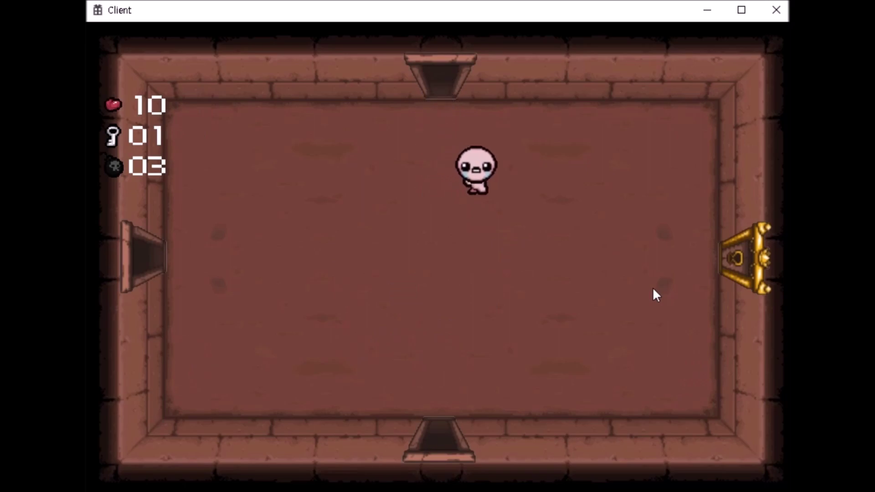
{"action": "key", "text": "d"}
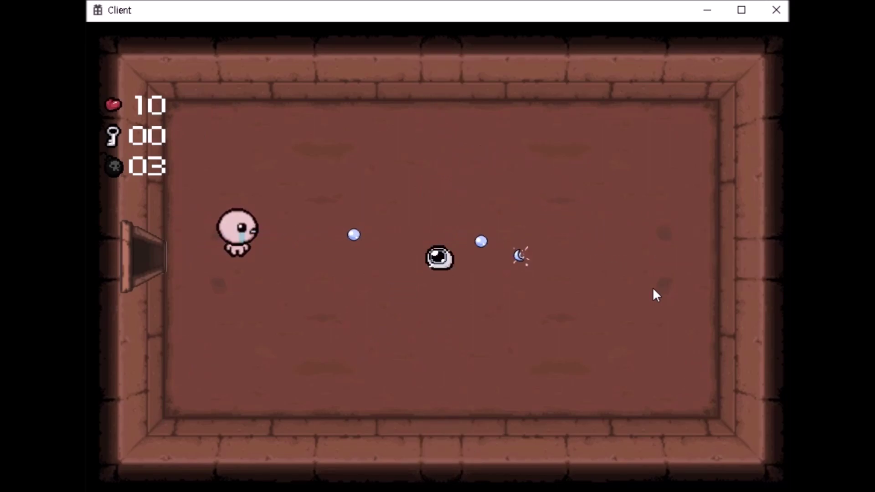
{"action": "key", "text": "d"}
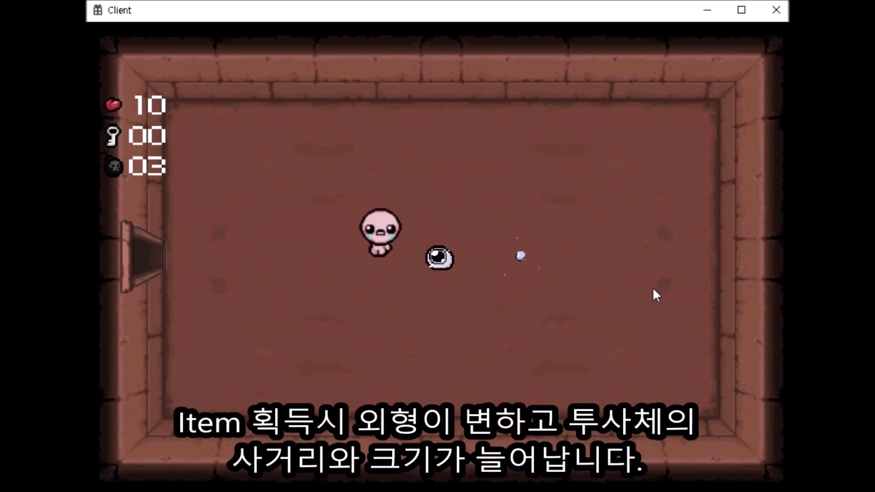
{"action": "key", "text": "d"}
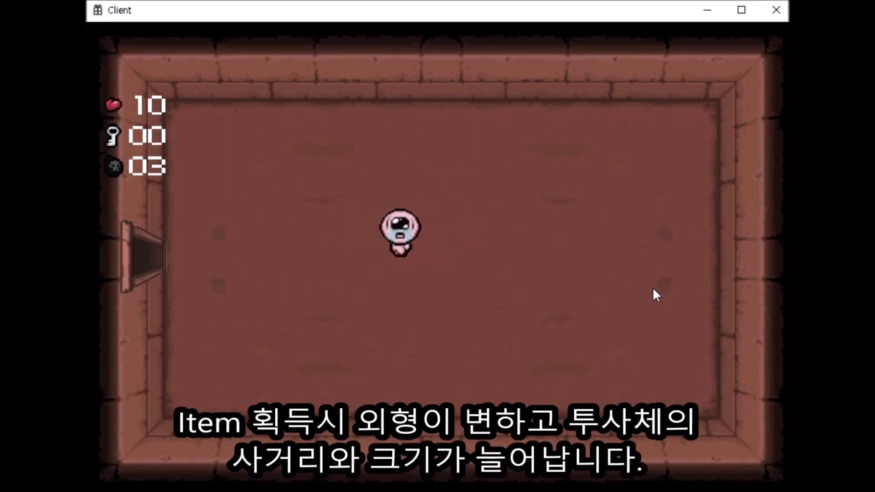
{"action": "key", "text": "a"}
{"action": "key", "text": "Right"}
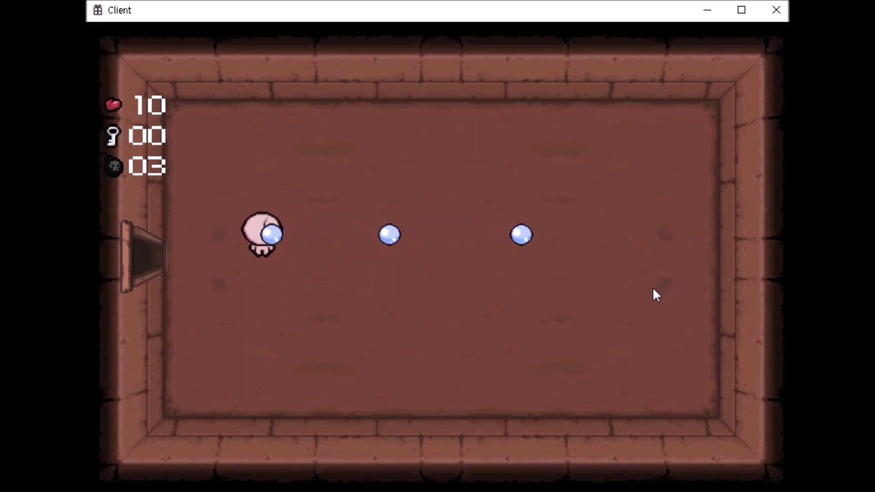
Leave through the left door and go down into the fire room
{"action": "key", "text": "a"}
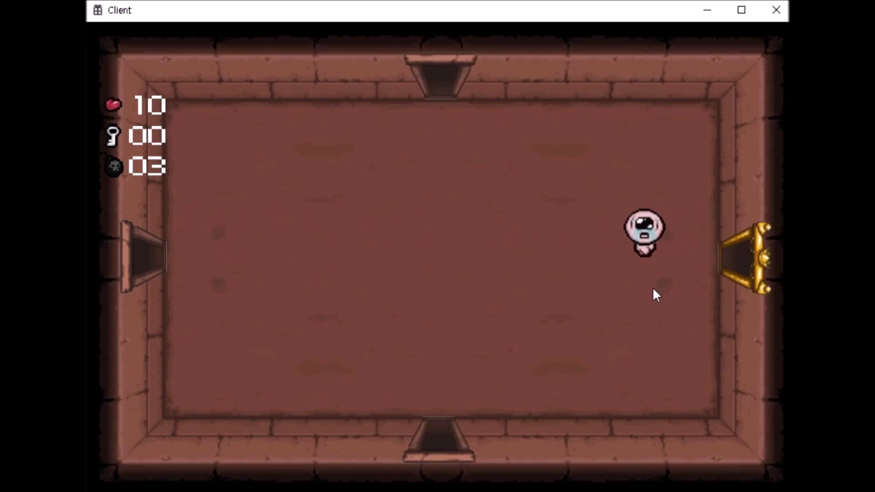
{"action": "key", "text": "s"}
{"action": "key", "text": "a"}
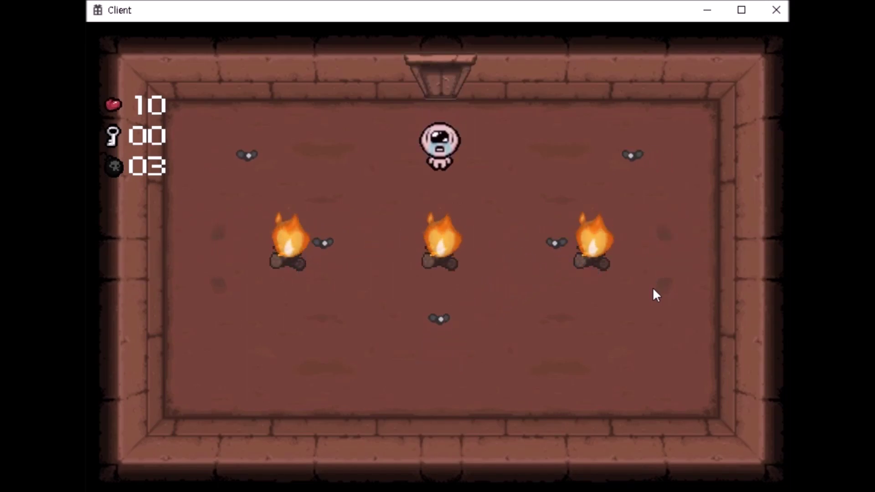
{"action": "key", "text": "a"}
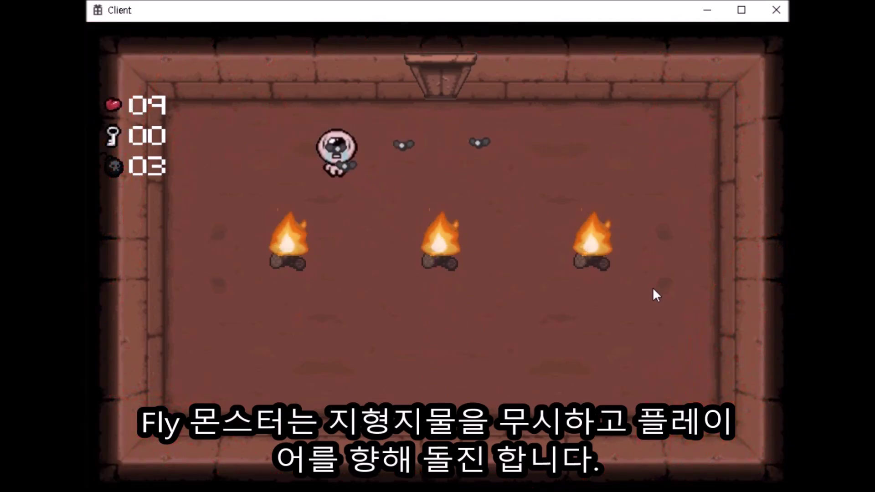
{"action": "key", "text": "F1"}
Dodge the flies and kill them with tears, then head for the top door
{"action": "key", "text": "s"}
{"action": "key", "text": "d"}
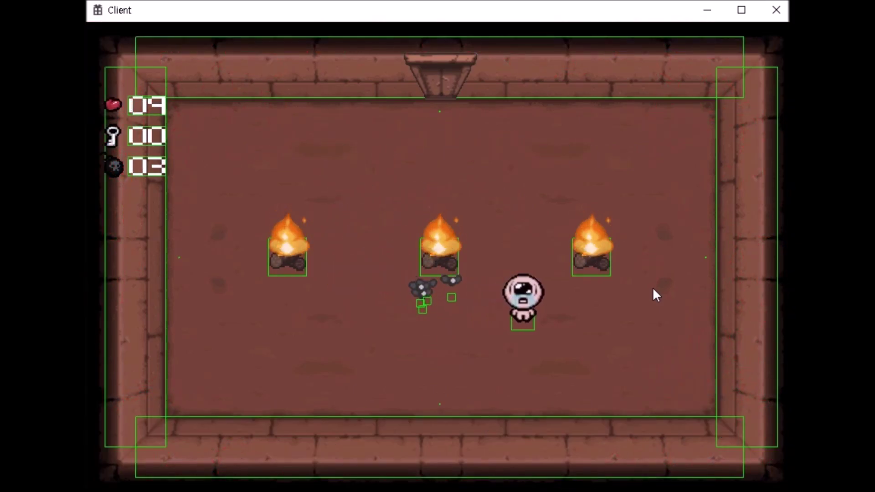
{"action": "key", "text": "Left"}
{"action": "key", "text": "d"}
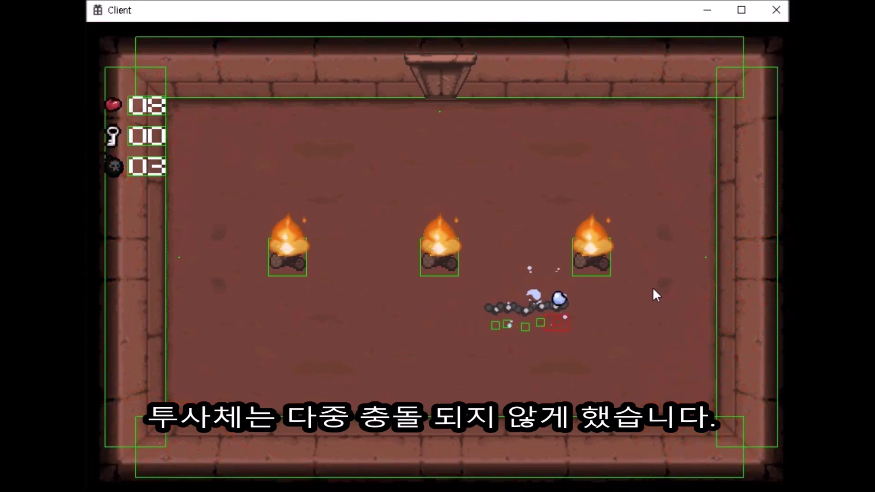
{"action": "key", "text": "a"}
{"action": "key", "text": "Right"}
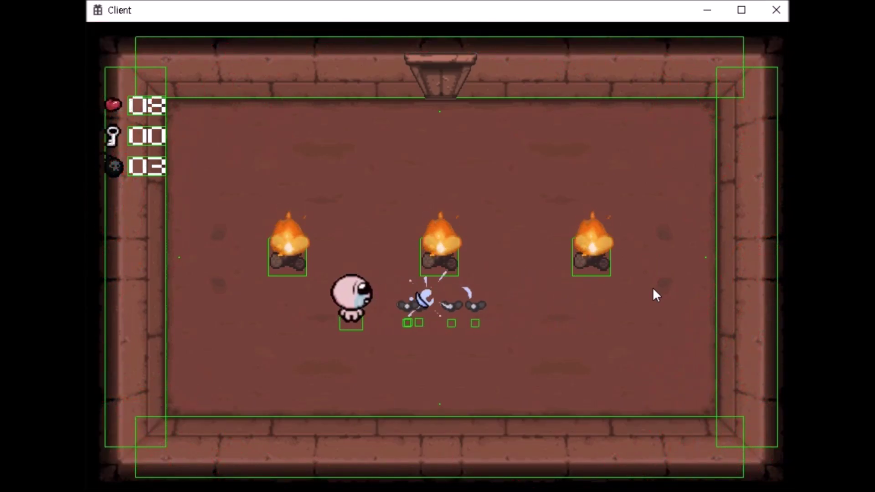
{"action": "key", "text": "a"}
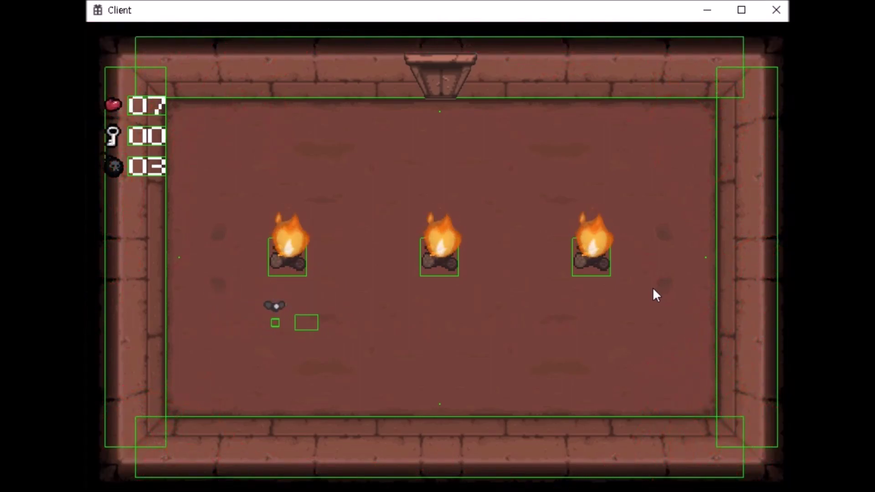
{"action": "key", "text": "d"}
{"action": "key", "text": "d"}
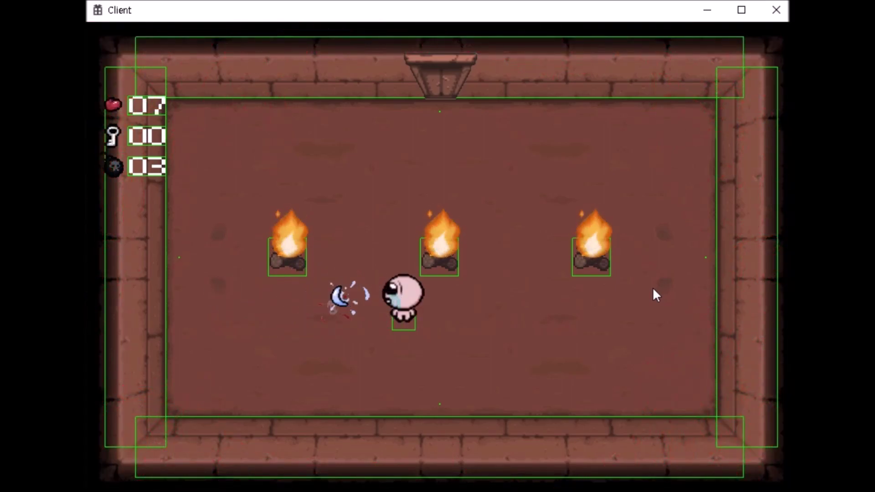
{"action": "key", "text": "F1"}
Return through the top door and enter the stone-head room by the left door
{"action": "key", "text": "w"}
{"action": "key", "text": "w"}
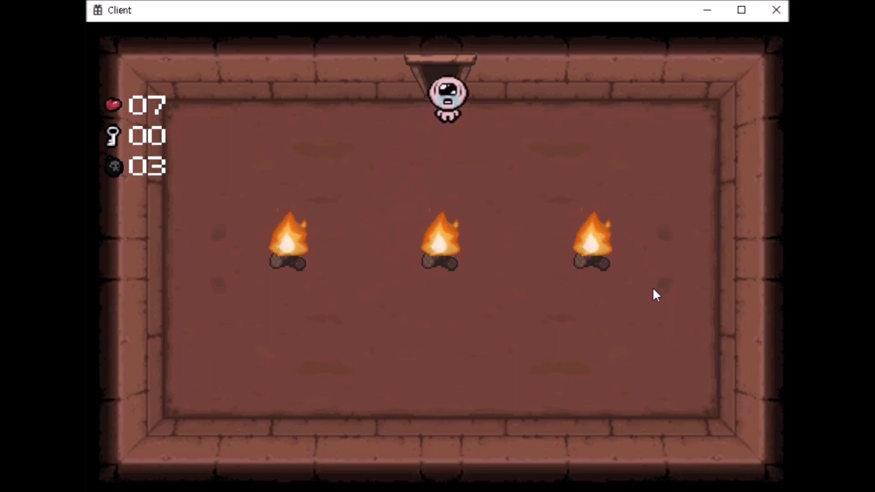
{"action": "key", "text": "a"}
{"action": "key", "text": "a"}
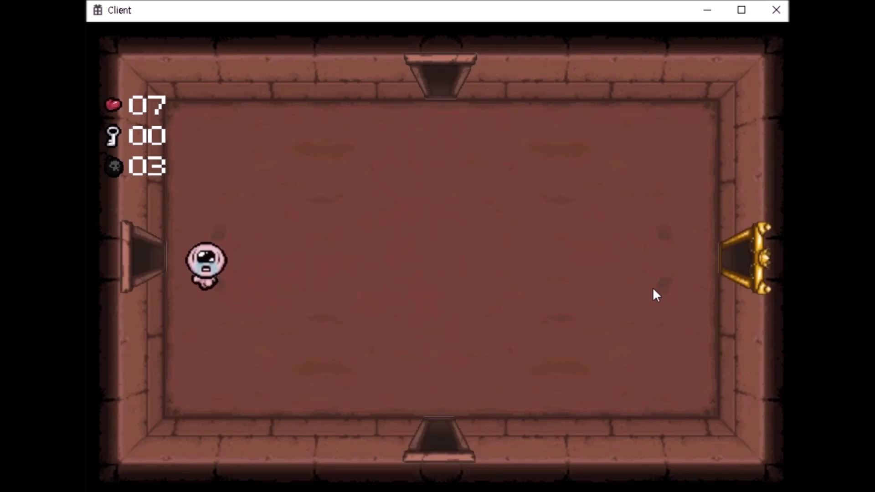
{"action": "key", "text": "s"}
{"action": "key", "text": "a"}
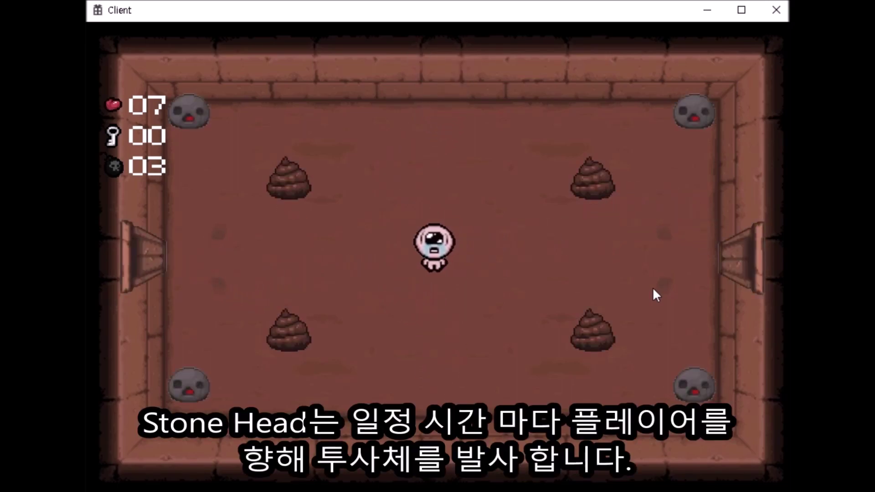
{"action": "key", "text": "F1"}
{"action": "key", "text": "F1"}
{"action": "key", "text": "w"}
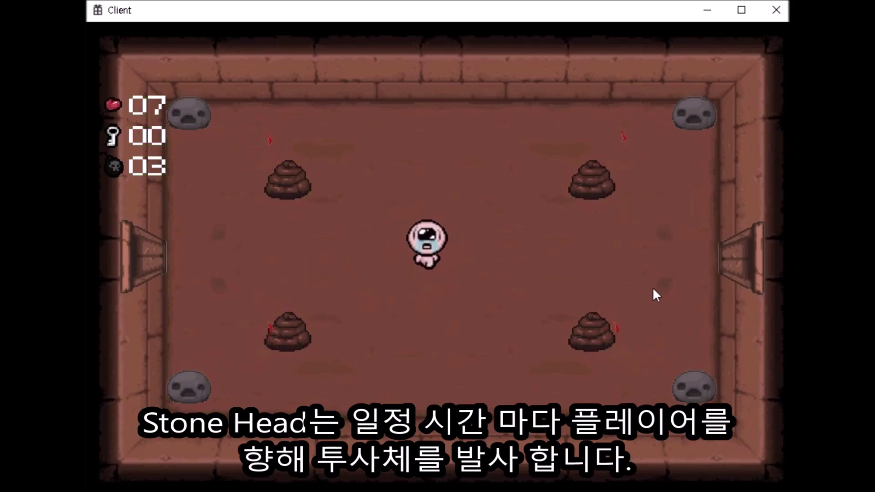
{"action": "key", "text": "a"}
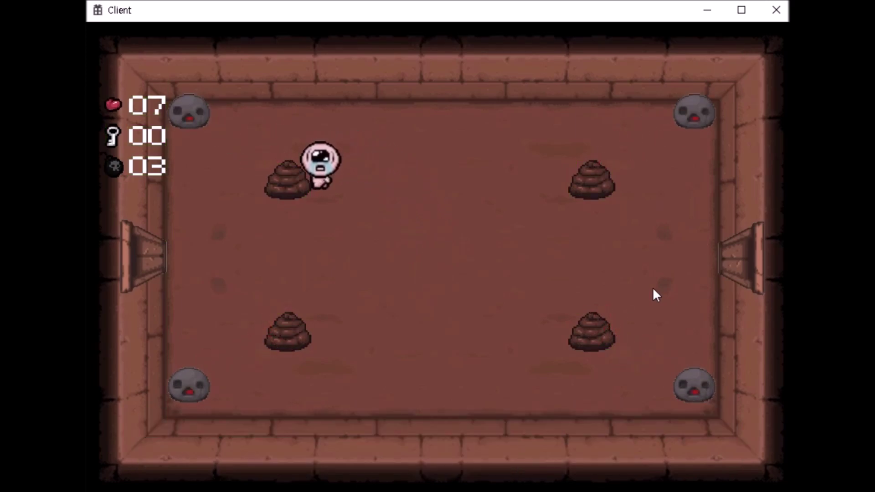
Shoot the top-right, bottom-right and remaining stone heads while moving around the room
{"action": "key", "text": "d"}
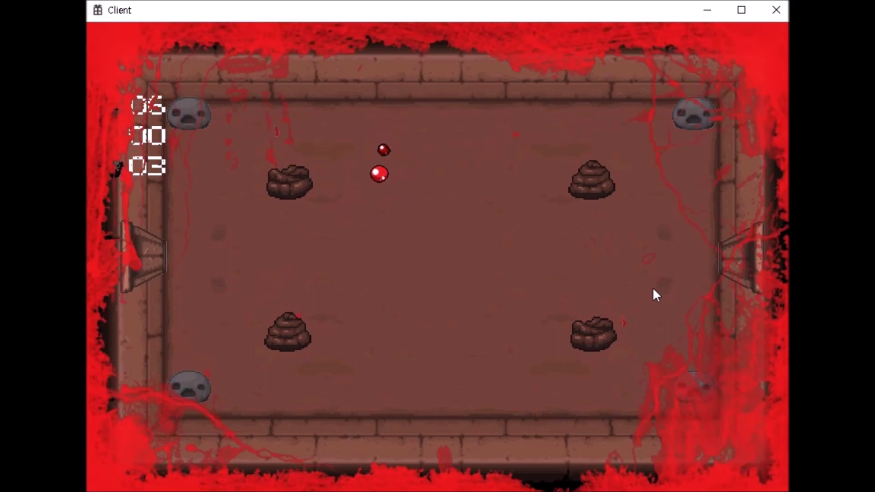
{"action": "key", "text": "a"}
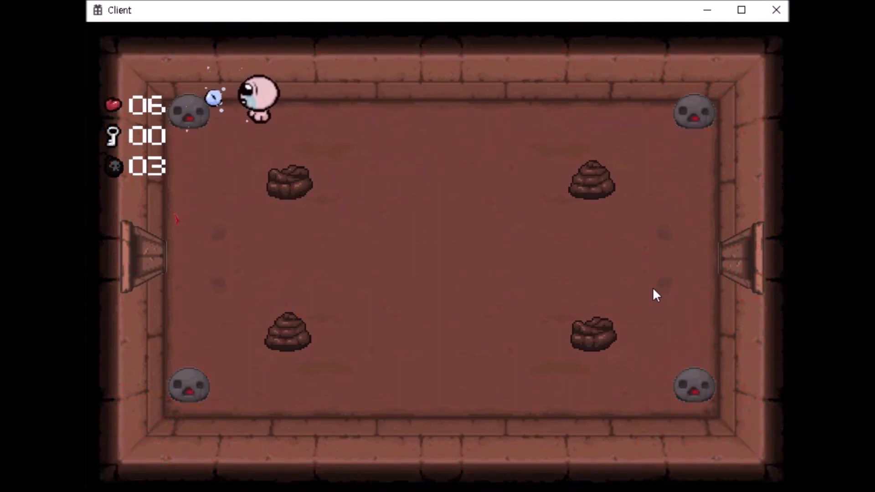
{"action": "key", "text": "d"}
{"action": "key", "text": "s"}
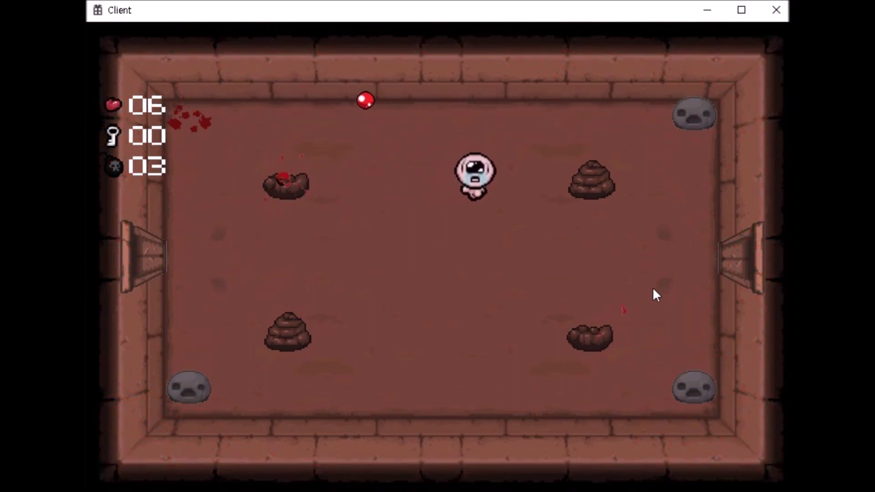
{"action": "key", "text": "w"}
{"action": "key", "text": "Right"}
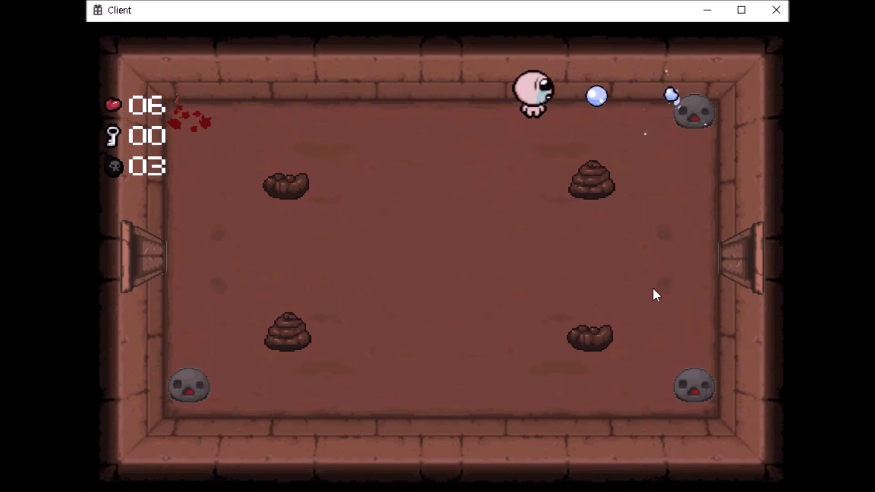
{"action": "key", "text": "s"}
{"action": "key", "text": "s"}
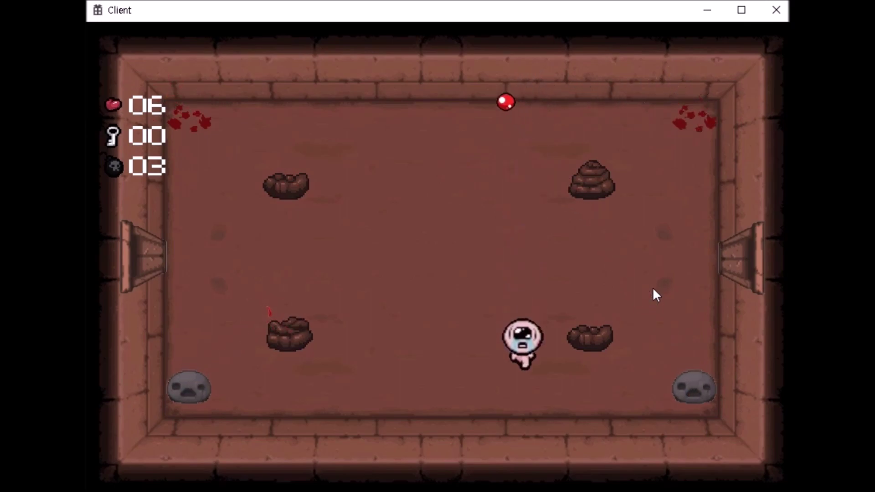
{"action": "key", "text": "Right"}
{"action": "key", "text": "a"}
{"action": "key", "text": "Left"}
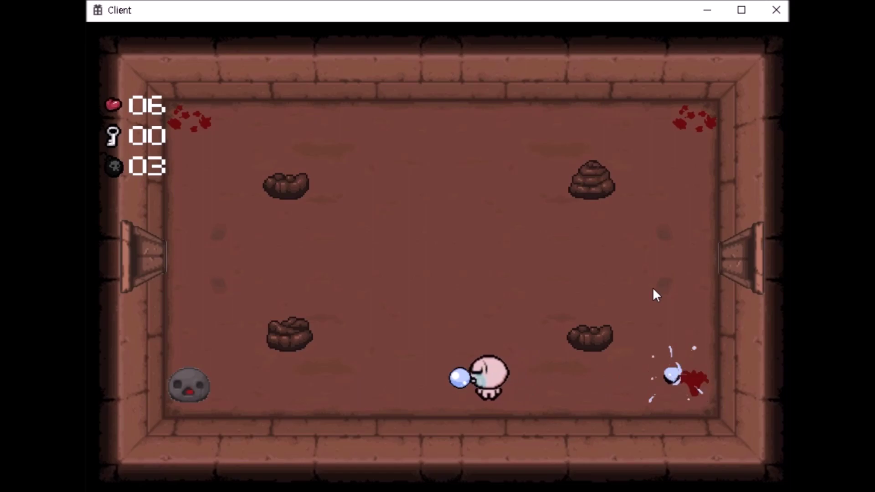
Walk to the left door and leave into the Hopper room
{"action": "key", "text": "w"}
{"action": "key", "text": "a"}
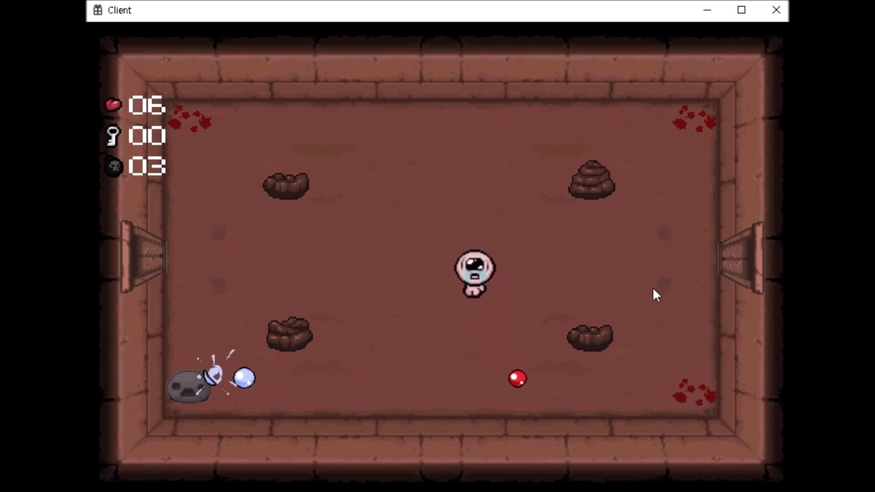
{"action": "key", "text": "a"}
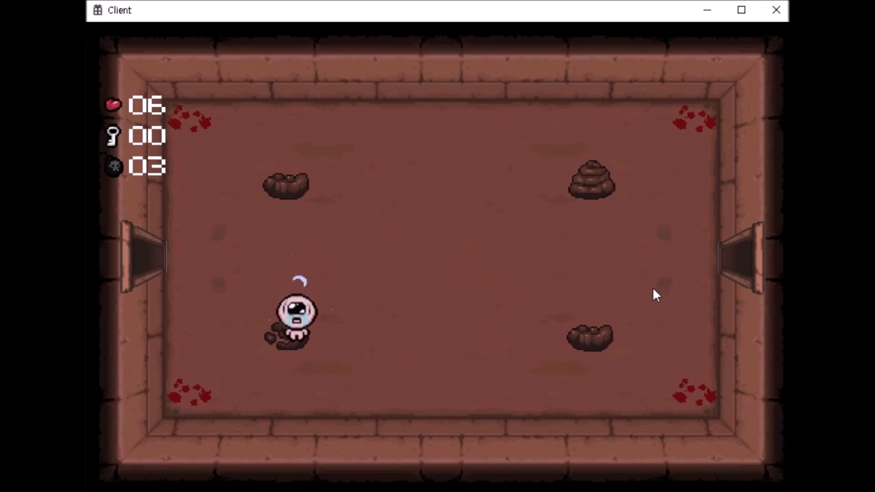
{"action": "key", "text": "a"}
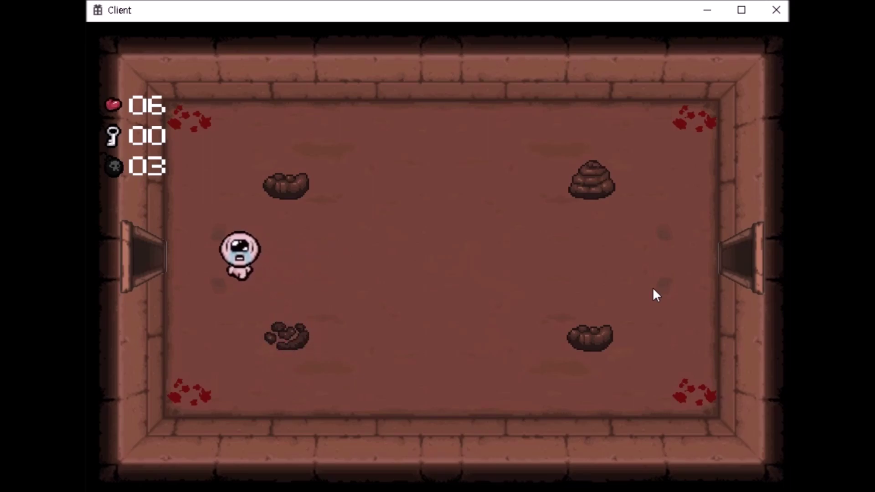
{"action": "key", "text": "F1"}
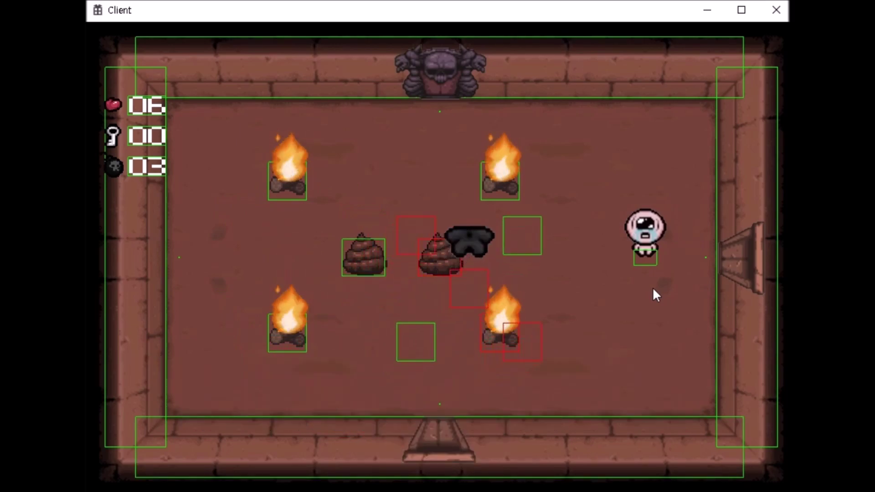
Dodge the Hopper, kill it with tears fired down and up, then exit through the bottom door
{"action": "key", "text": "s"}
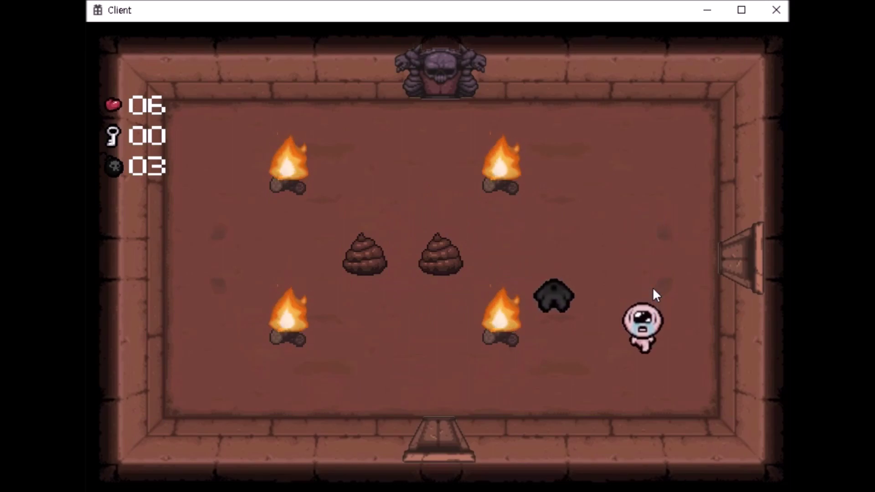
{"action": "key", "text": "w"}
{"action": "key", "text": "Down"}
{"action": "key", "text": "a"}
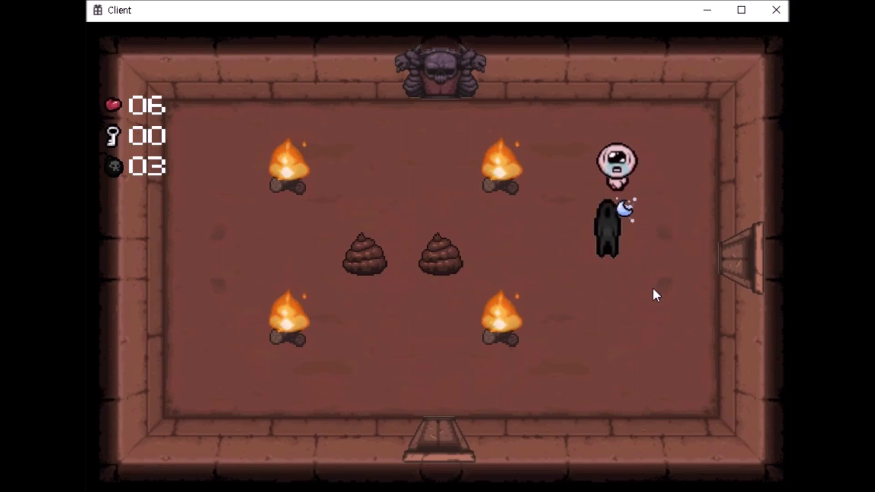
{"action": "key", "text": "s"}
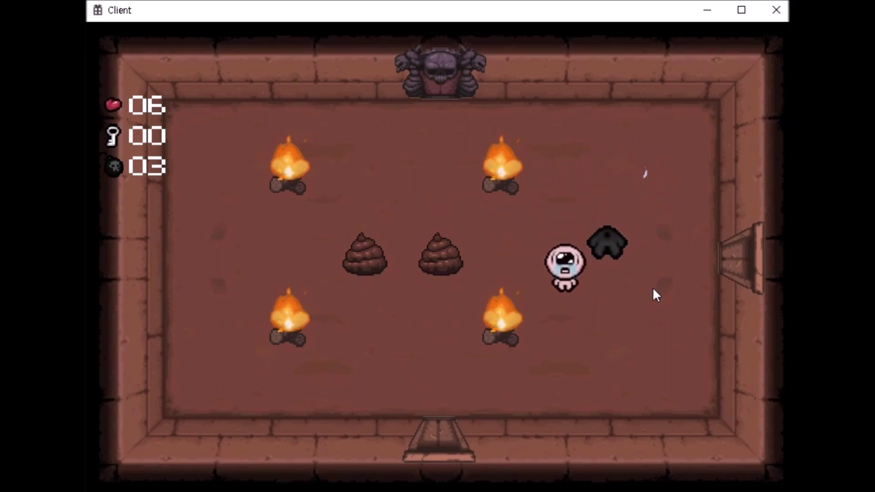
{"action": "key", "text": "Up"}
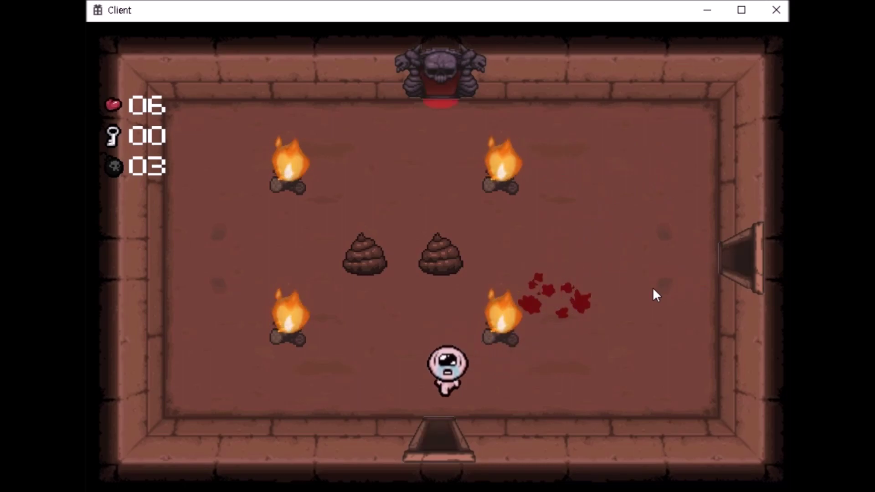
{"action": "key", "text": "s"}
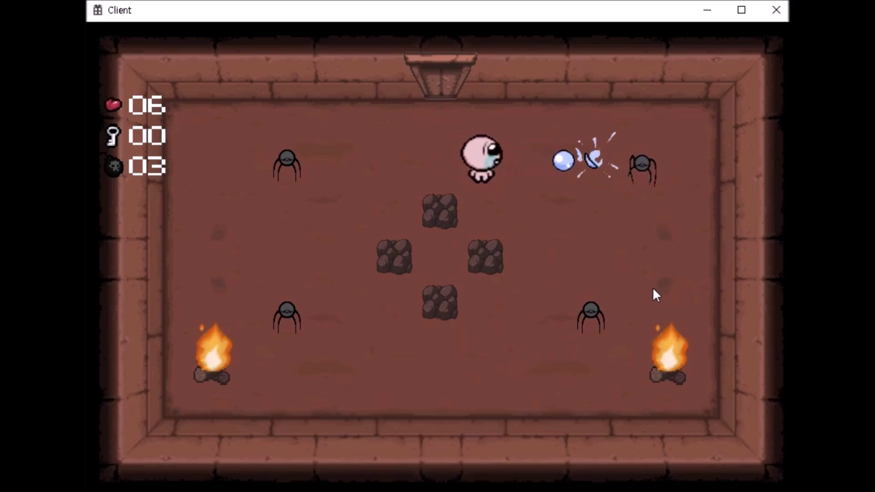
Kill the right-hand spider and move around the rocks toward the top rock
{"action": "key", "text": "d"}
{"action": "key", "text": "s"}
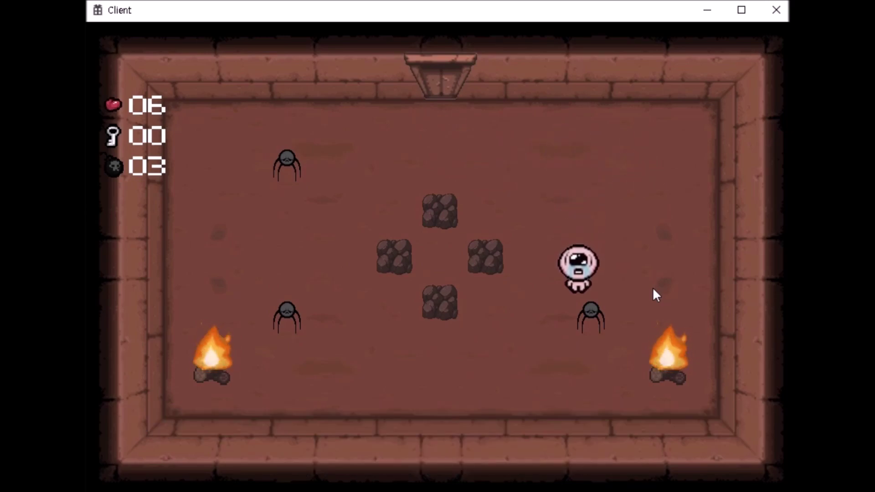
{"action": "key", "text": "s"}
{"action": "key", "text": "a"}
{"action": "key", "text": "w"}
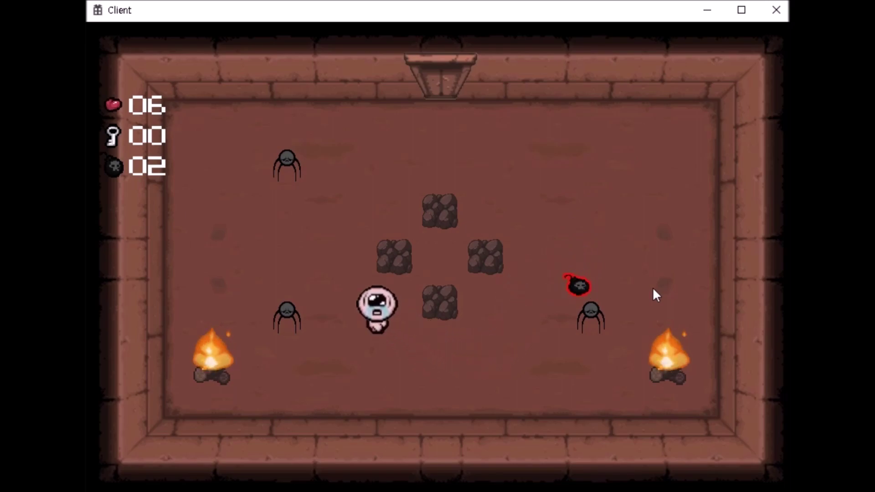
{"action": "key", "text": "w"}
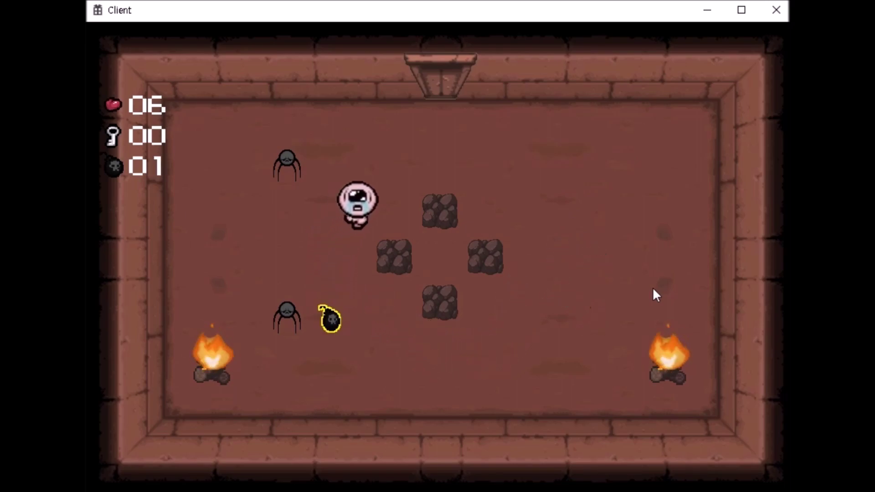
{"action": "key", "text": "d"}
Drop the last bomb to blast the rocks and shoot the remaining spider to the left
{"action": "key", "text": "e"}
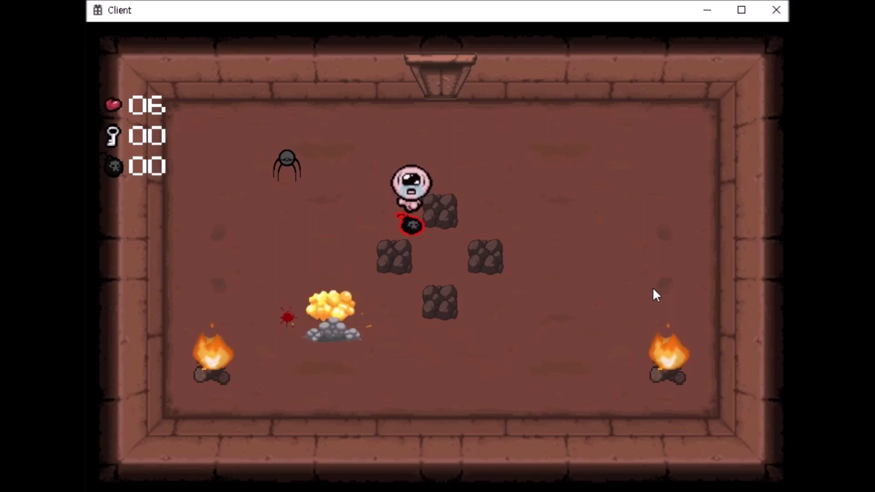
{"action": "key", "text": "w"}
{"action": "key", "text": "d"}
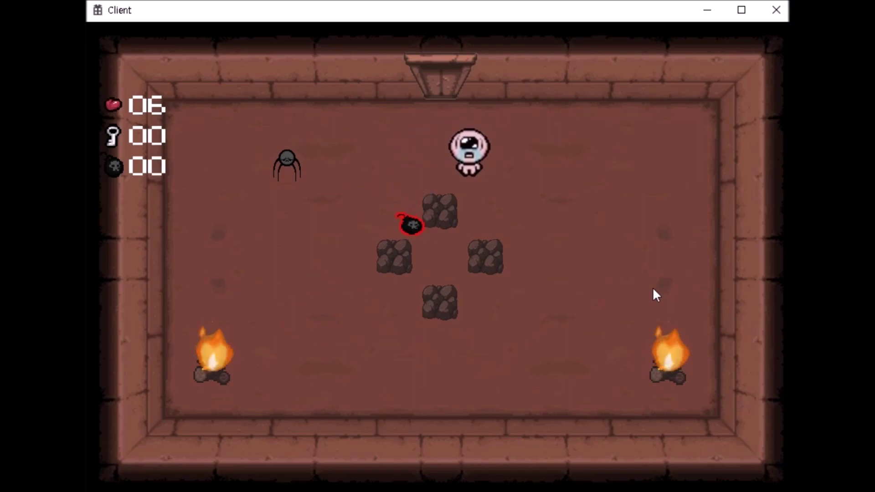
{"action": "key", "text": "a"}
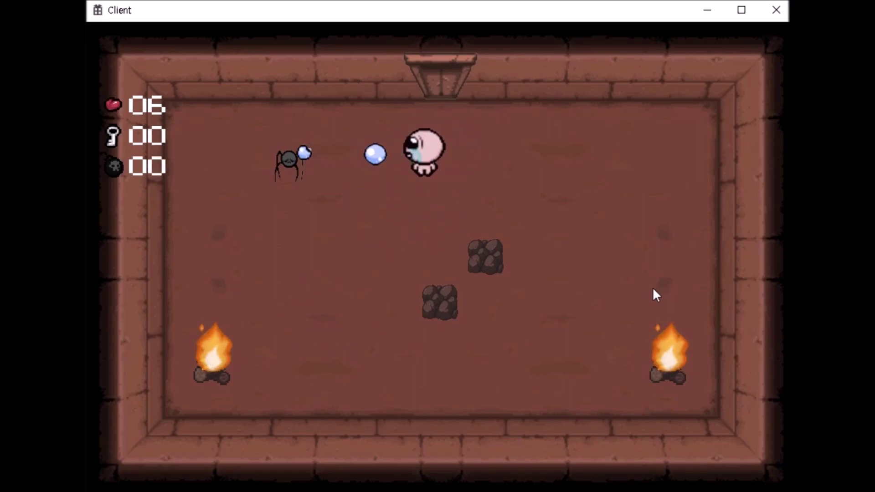
{"action": "key", "text": "Left"}
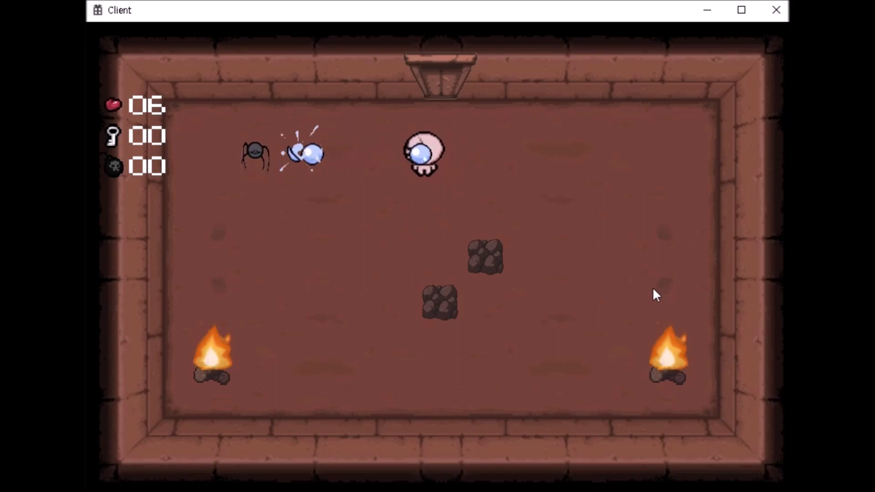
{"action": "key", "text": "Left"}
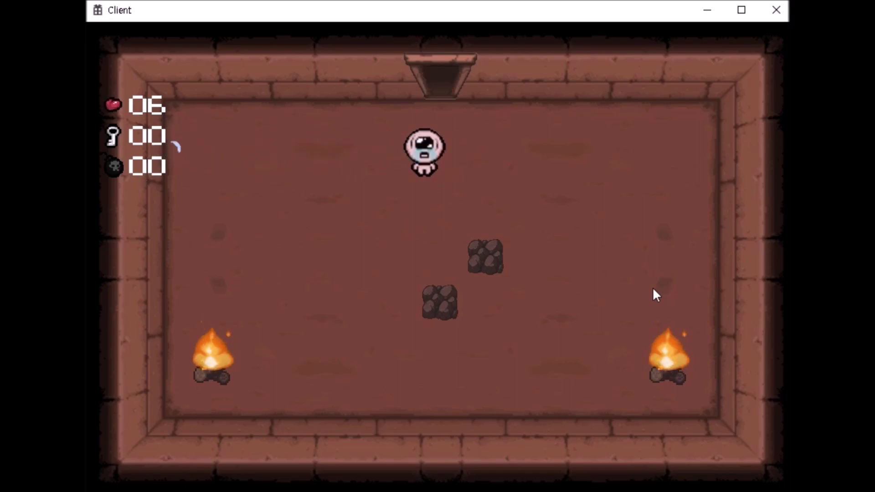
Cross the fire room and enter the Peep boss room through the top door
{"action": "key", "text": "w"}
{"action": "key", "text": "d"}
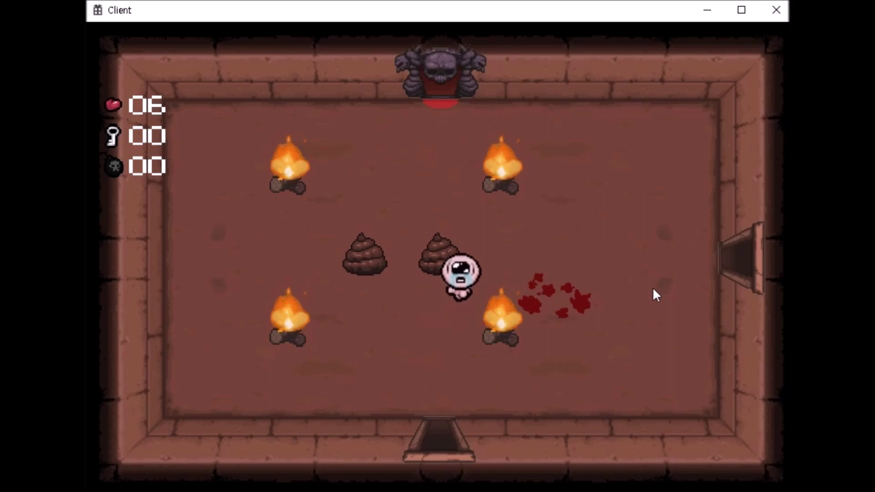
{"action": "key", "text": "a"}
{"action": "key", "text": "w"}
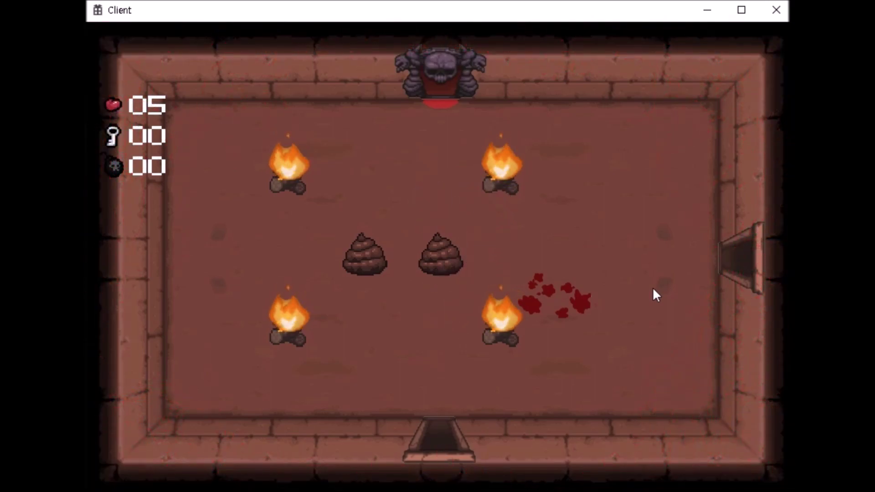
{"action": "key", "text": "w"}
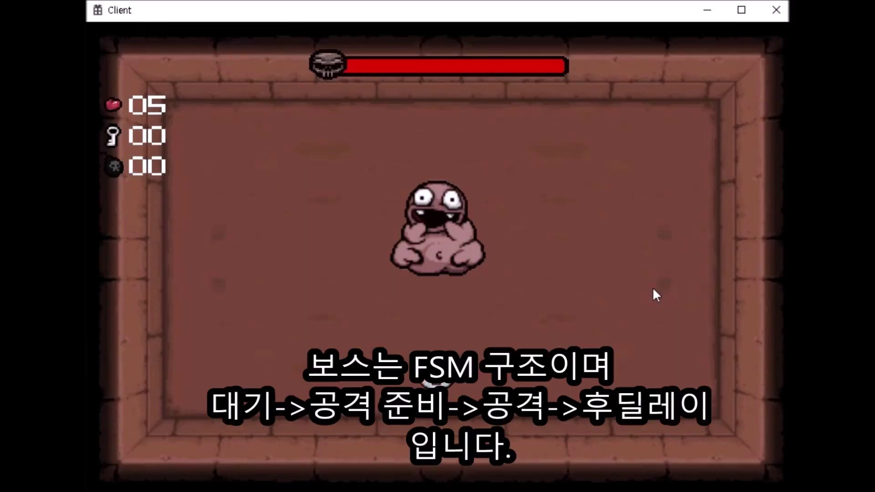
Circle Peep dodging its blood shots and jumps while firing tears down and left at it
{"action": "key", "text": "a"}
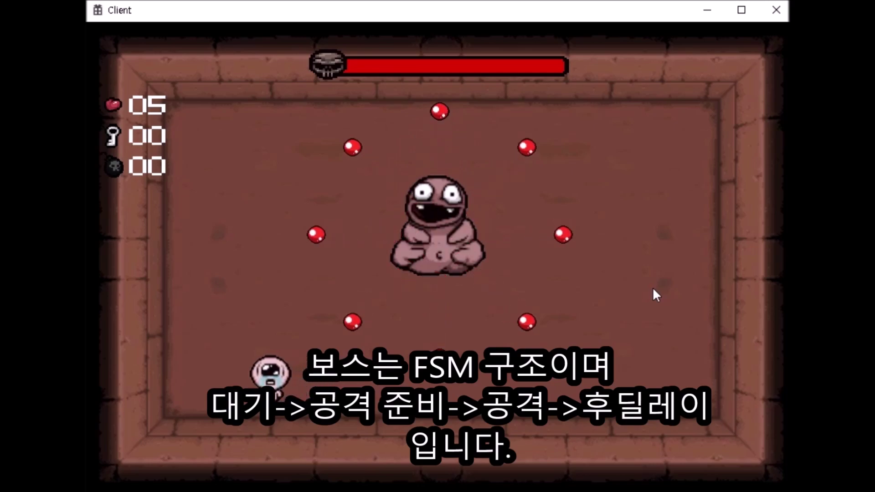
{"action": "key", "text": "w"}
{"action": "key", "text": "a"}
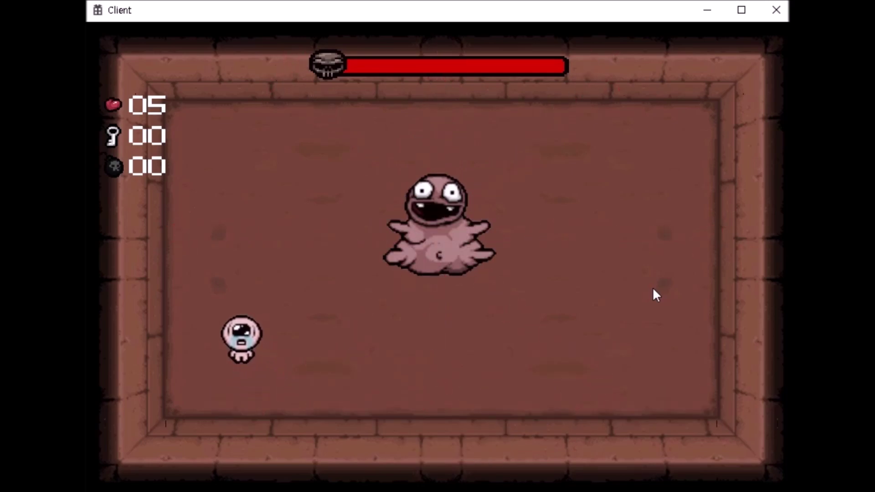
{"action": "key", "text": "w"}
{"action": "key", "text": "Down"}
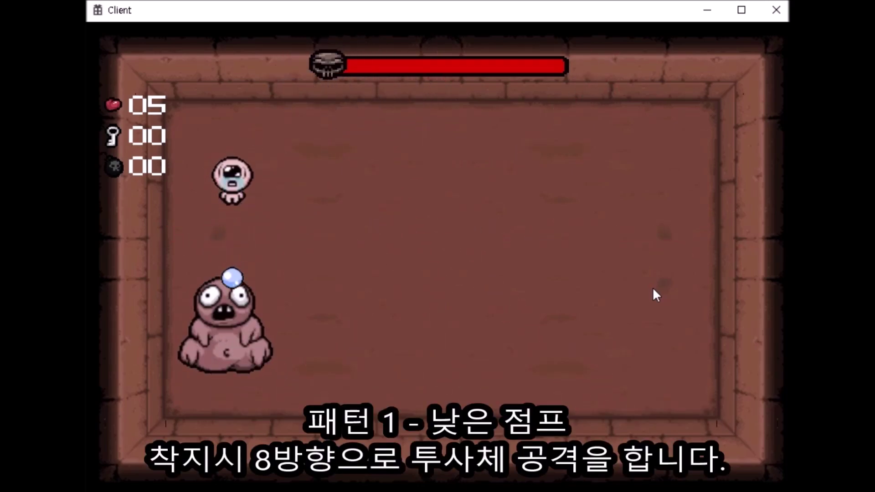
{"action": "key", "text": "d"}
{"action": "key", "text": "s"}
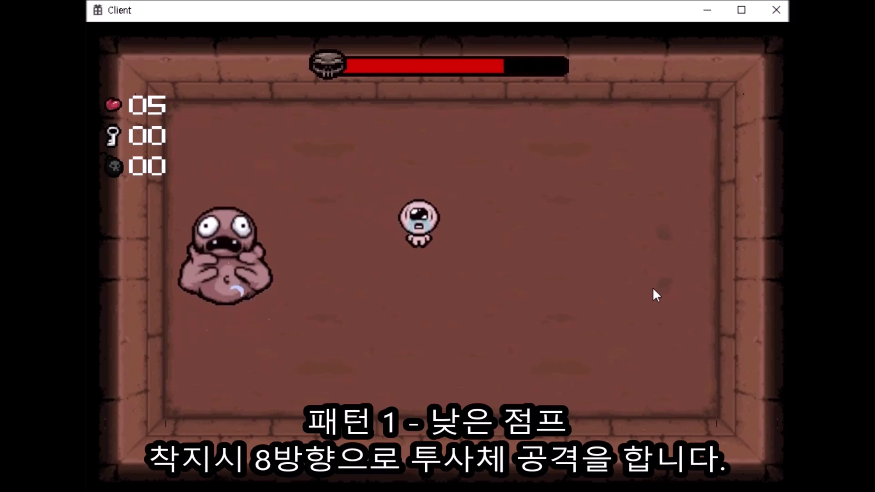
{"action": "key", "text": "w"}
{"action": "key", "text": "s"}
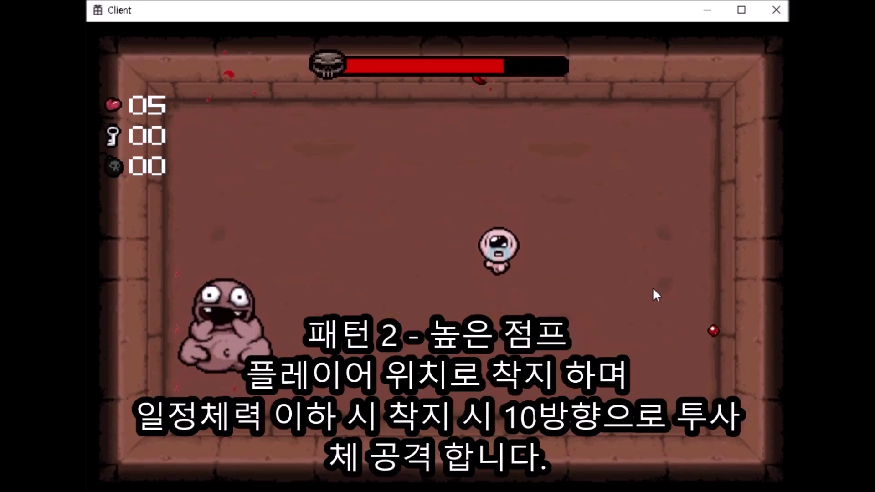
{"action": "key", "text": "Left"}
{"action": "key", "text": "w"}
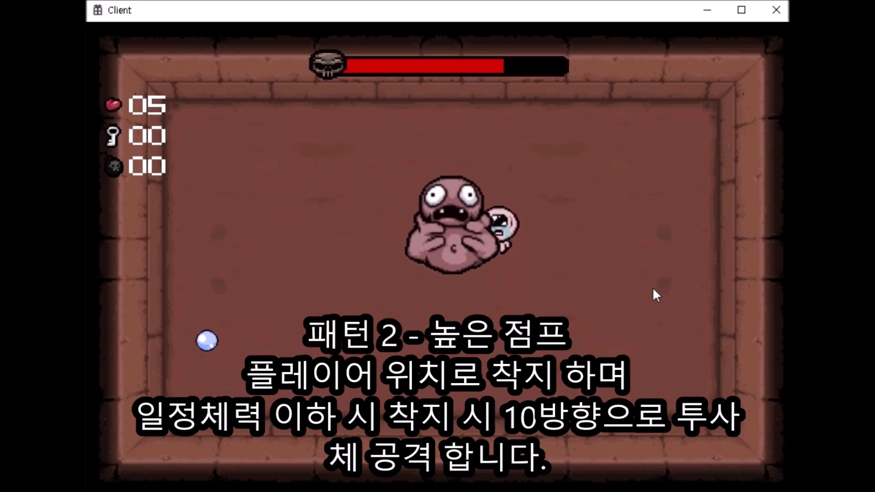
{"action": "key", "text": "a"}
{"action": "key", "text": "a"}
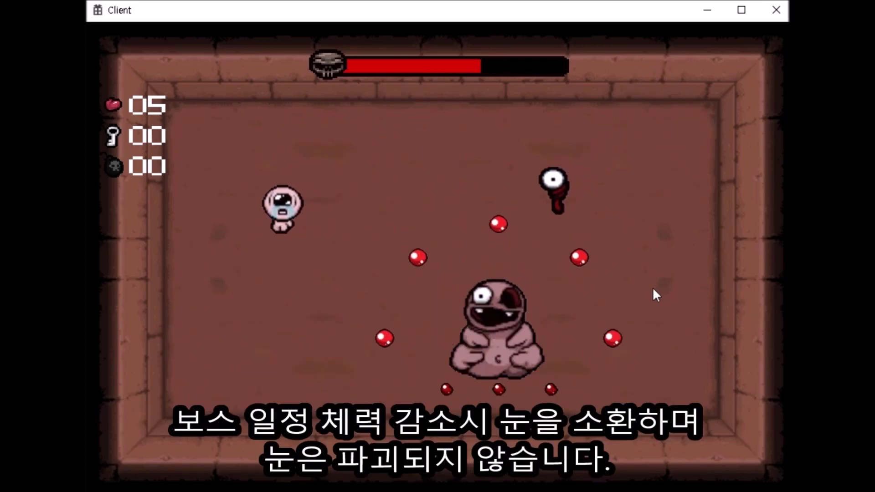
Dodge the boss's ring of red shots while firing tears left and up
{"action": "key", "text": "a"}
{"action": "key", "text": "d"}
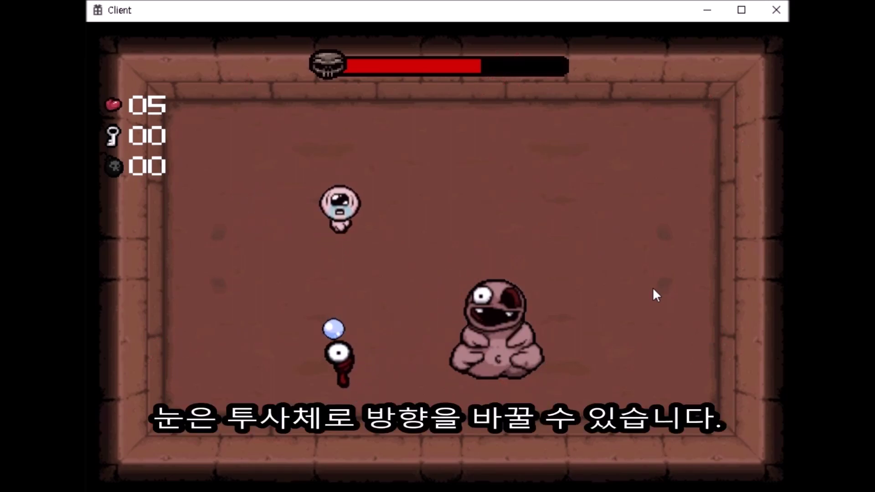
{"action": "key", "text": "a"}
{"action": "key", "text": "w"}
{"action": "key", "text": "s"}
{"action": "key", "text": "s"}
{"action": "key", "text": "Left"}
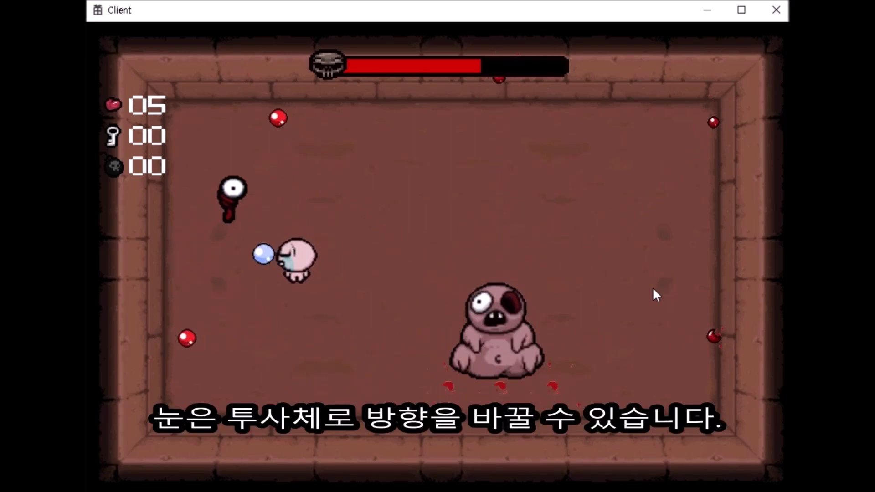
{"action": "key", "text": "Up"}
{"action": "key", "text": "w"}
{"action": "key", "text": "Right"}
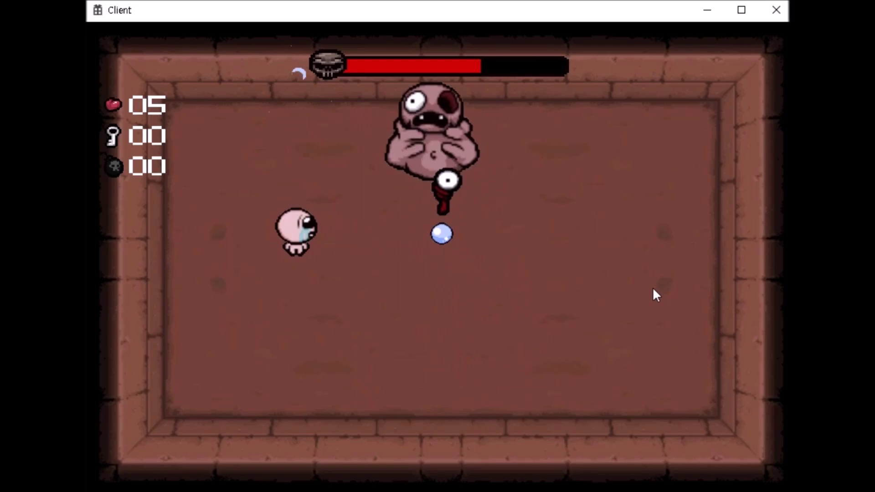
Retreat down-right, then swing up and fire several tears left at the boss
{"action": "key", "text": "s"}
{"action": "key", "text": "d"}
{"action": "key", "text": "w"}
{"action": "key", "text": "d"}
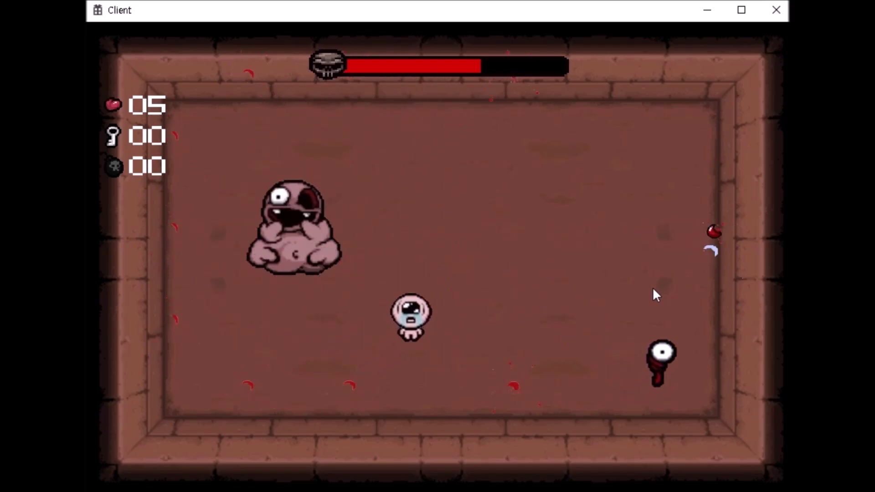
{"action": "key", "text": "Left"}
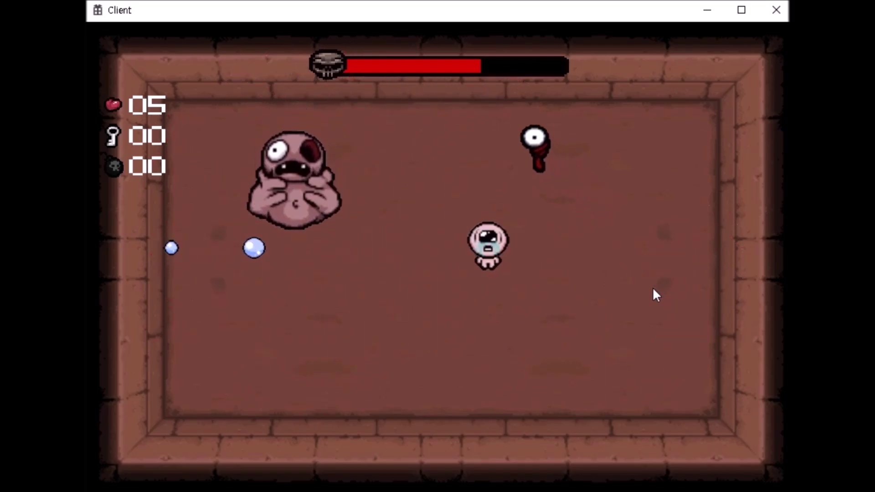
{"action": "key", "text": "Left"}
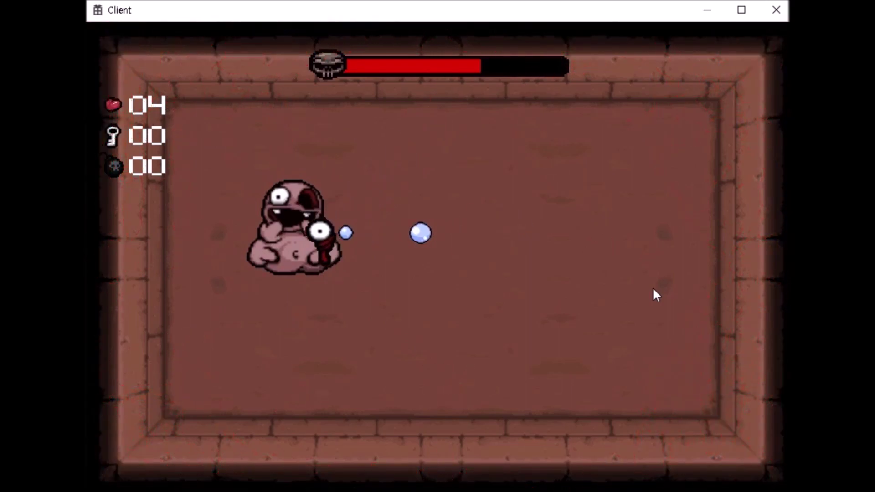
{"action": "key", "text": "Left"}
Dodge the boss's jump and red shots, then fire tears right at the boss
{"action": "key", "text": "s"}
{"action": "key", "text": "a"}
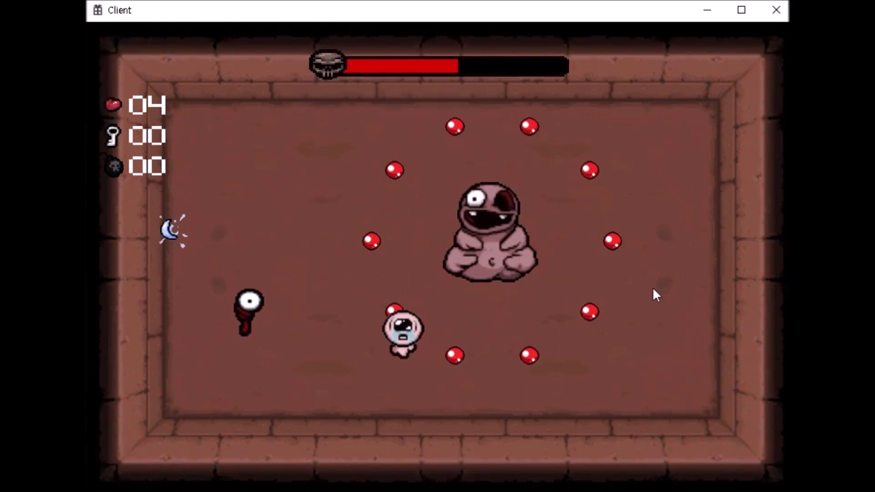
{"action": "key", "text": "w"}
{"action": "key", "text": "Right"}
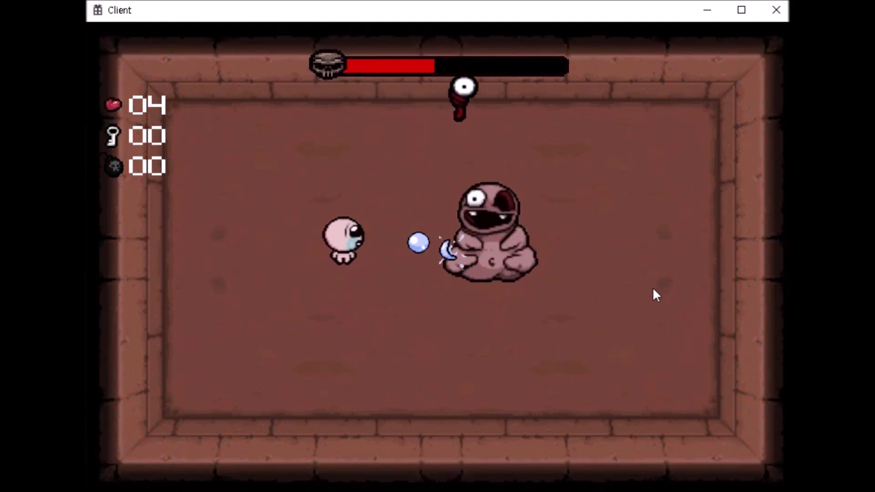
{"action": "key", "text": "Right"}
{"action": "key", "text": "a"}
{"action": "key", "text": "w"}
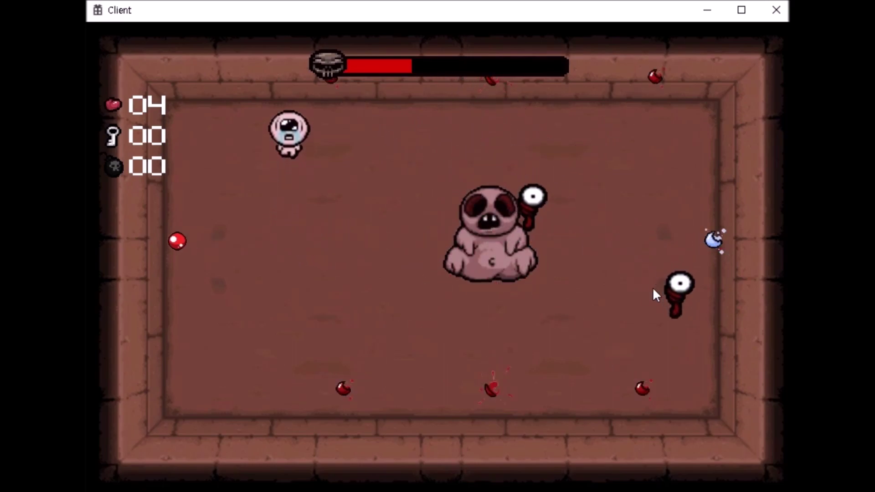
{"action": "key", "text": "s"}
{"action": "key", "text": "Right"}
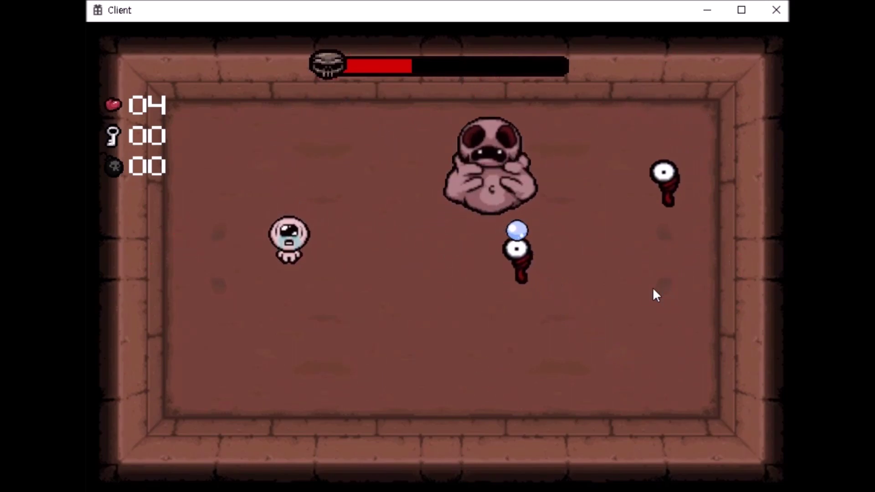
Circle around the room to avoid the boss and its eyeballs
{"action": "key", "text": "w"}
{"action": "key", "text": "s"}
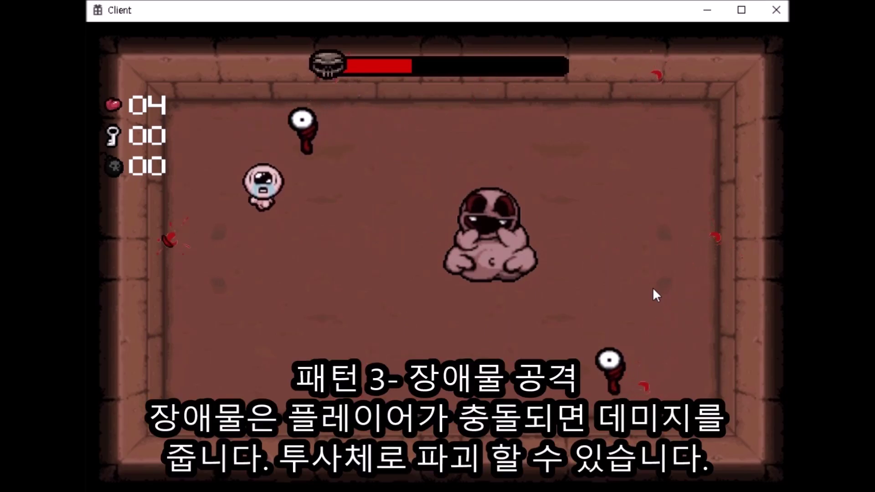
{"action": "key", "text": "s"}
{"action": "key", "text": "d"}
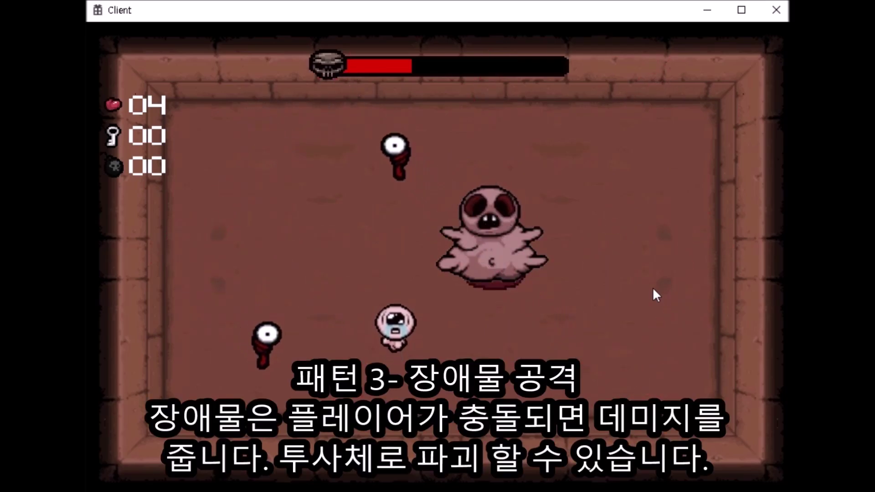
{"action": "key", "text": "w"}
{"action": "key", "text": "a"}
{"action": "key", "text": "s"}
{"action": "key", "text": "d"}
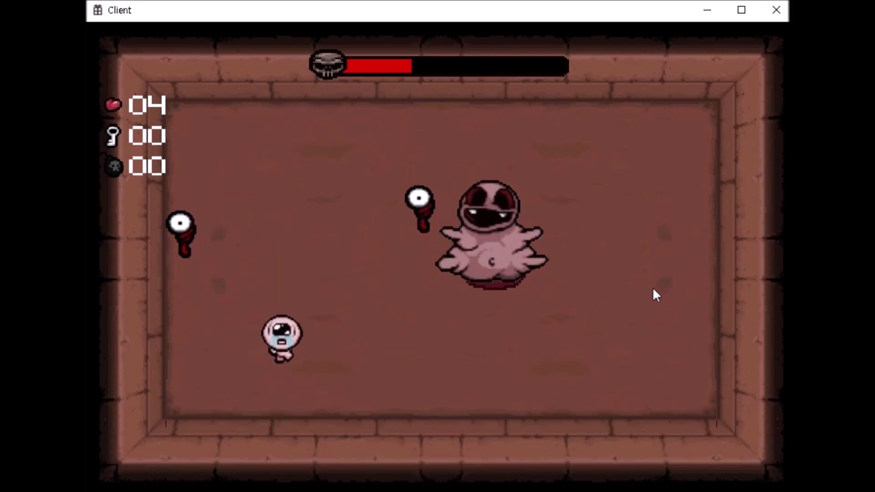
Move right toward the poop pile and shoot tears left to break it down
{"action": "key", "text": "d"}
{"action": "key", "text": "w"}
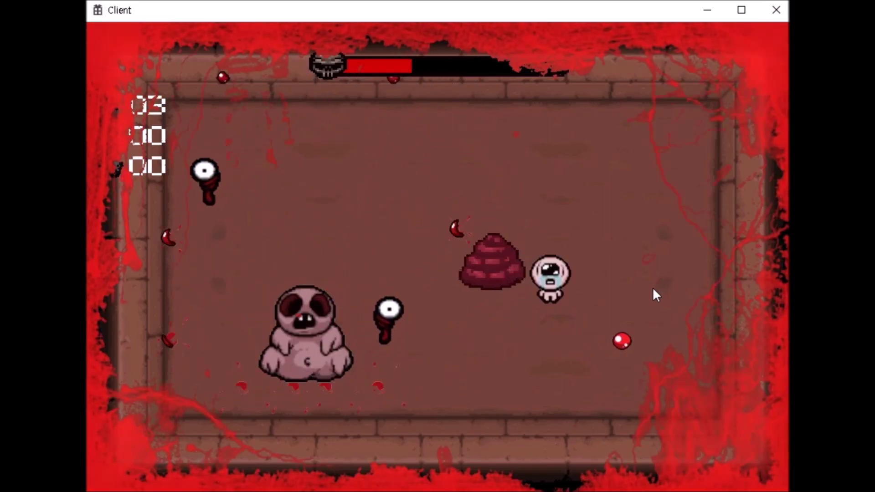
{"action": "key", "text": "d"}
{"action": "key", "text": "w"}
{"action": "key", "text": "Left"}
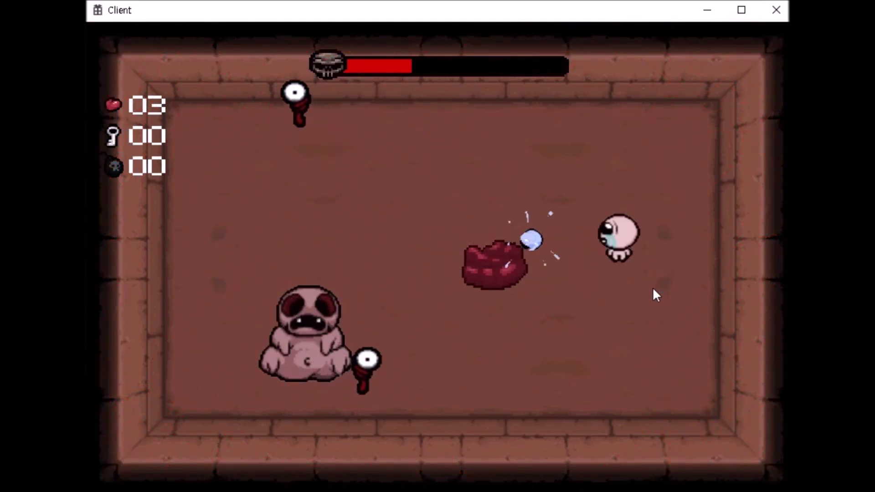
{"action": "key", "text": "Left"}
{"action": "key", "text": "w"}
{"action": "key", "text": "s"}
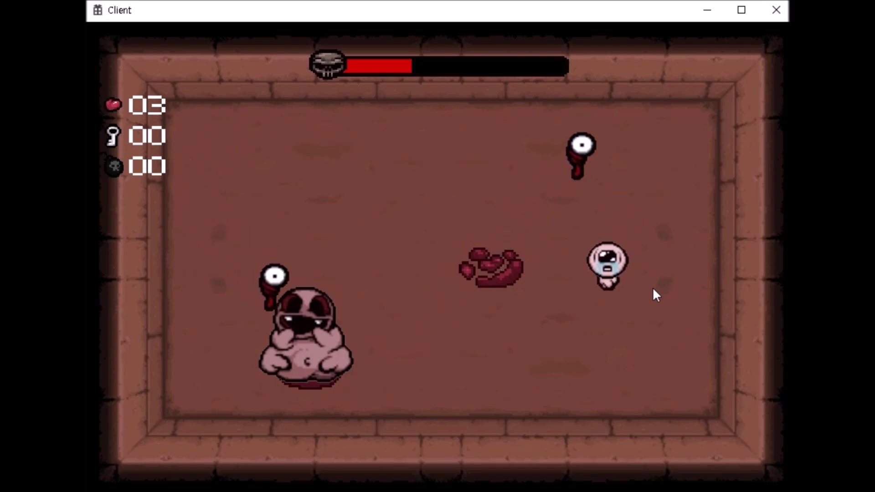
Flee along the top wall and down through the room until Isaac's hearts run out
{"action": "key", "text": "a"}
{"action": "key", "text": "w"}
{"action": "key", "text": "w"}
{"action": "key", "text": "a"}
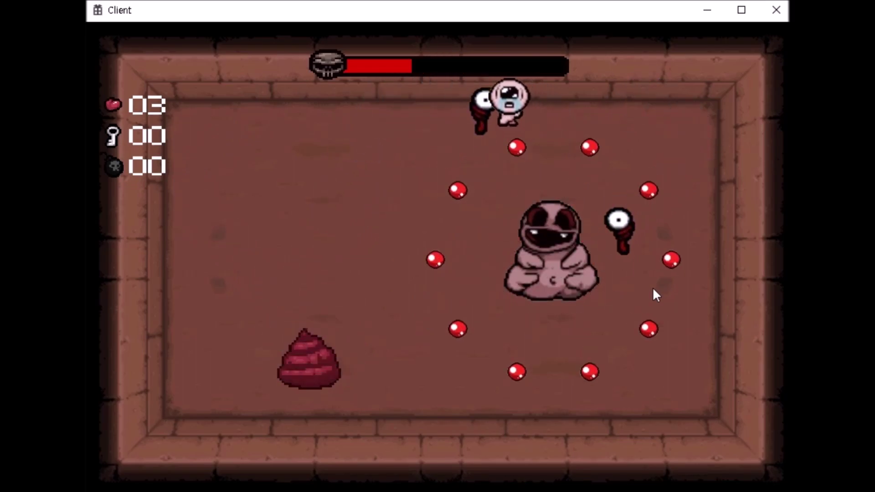
{"action": "key", "text": "a"}
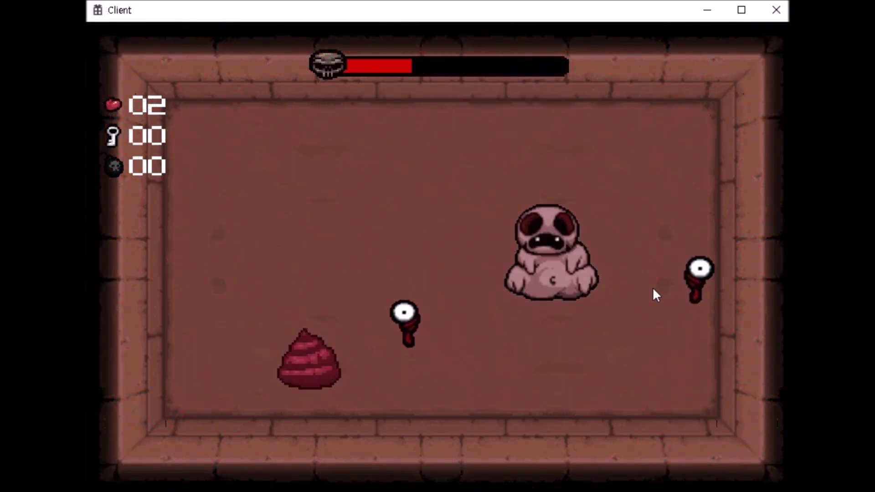
{"action": "key", "text": "a"}
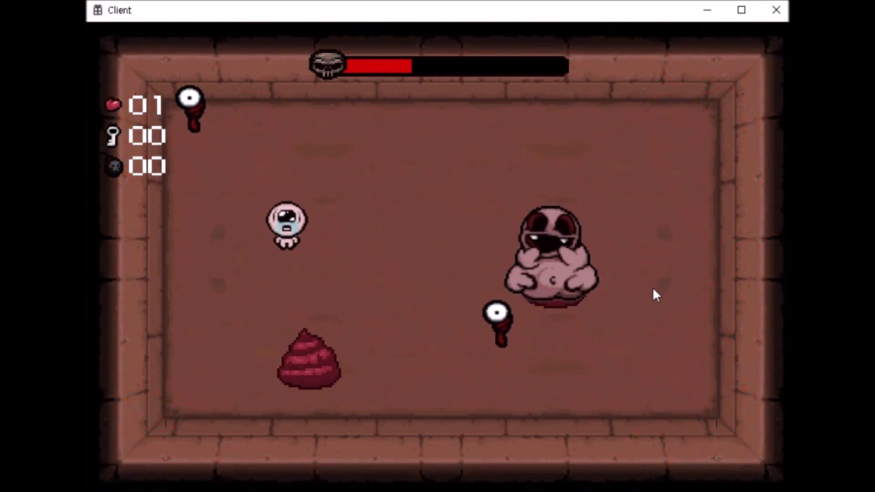
{"action": "key", "text": "s"}
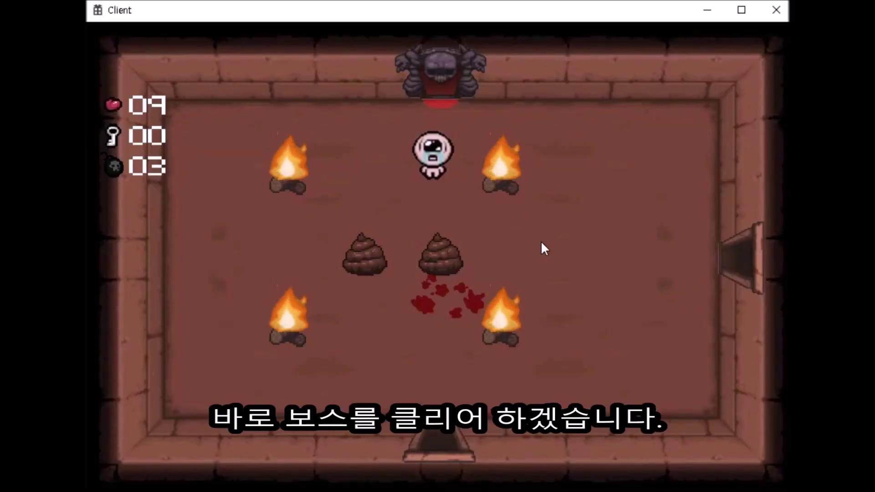
Walk Isaac through the top door to face Peep, then fire tears upward at it
{"action": "key", "text": "w"}
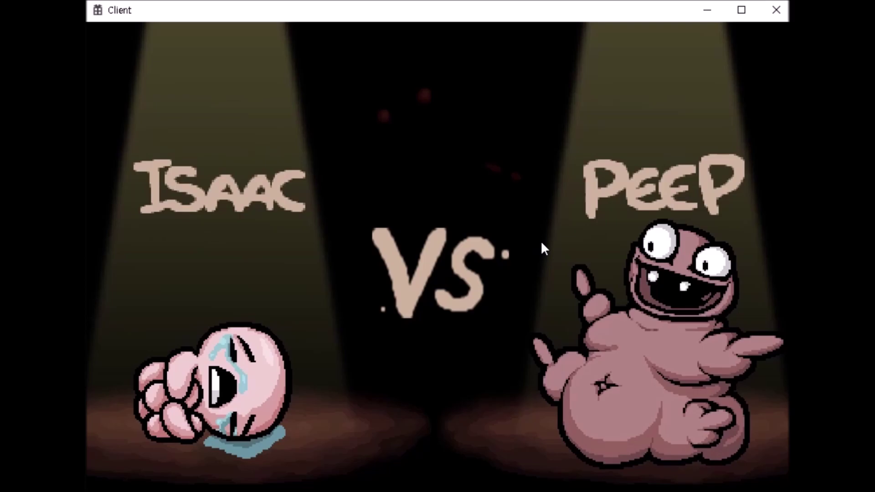
{"action": "key", "text": "Up"}
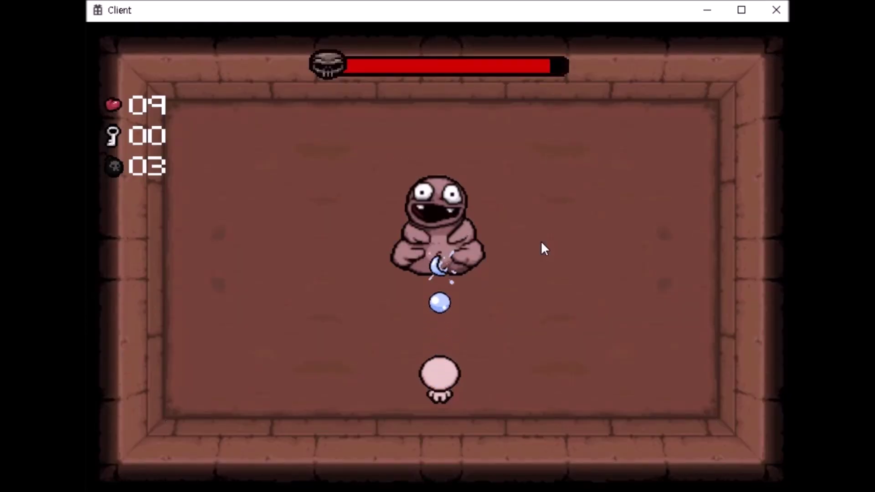
Dodge Peep's ring of shots, then move to the room centre and fire left at Peep
{"action": "key", "text": "a"}
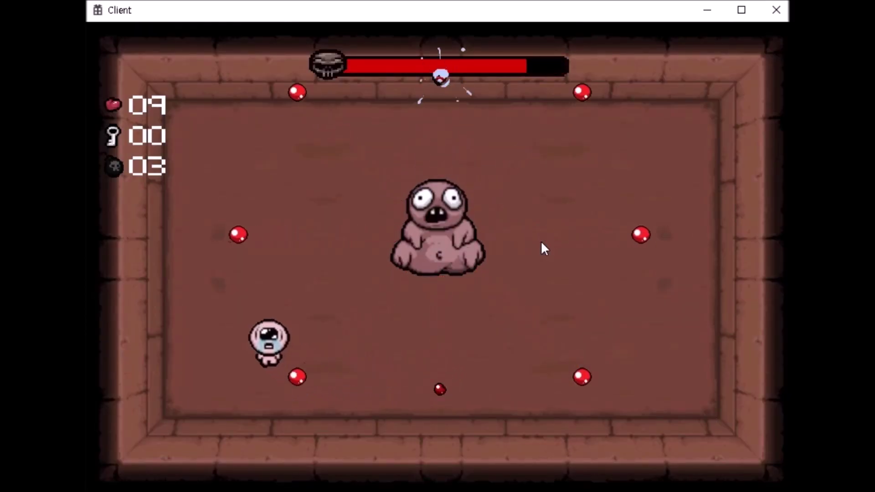
{"action": "key", "text": "w"}
{"action": "key", "text": "s"}
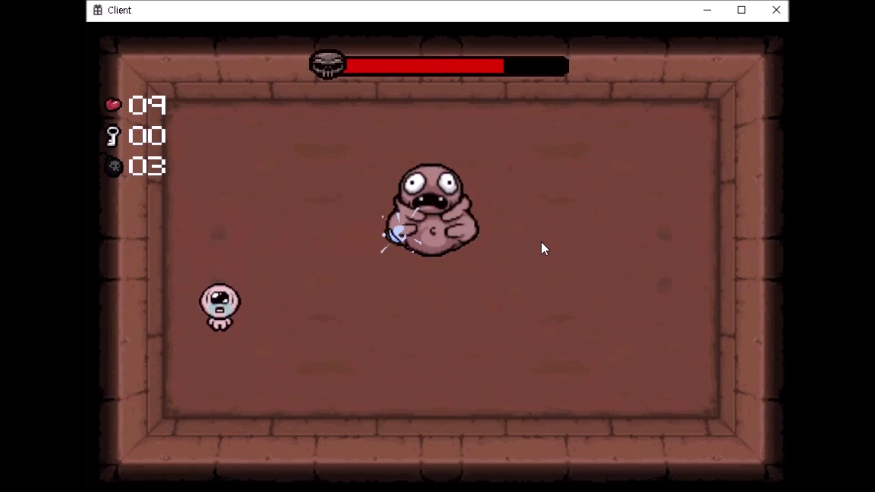
{"action": "key", "text": "d"}
{"action": "key", "text": "d"}
{"action": "key", "text": "w"}
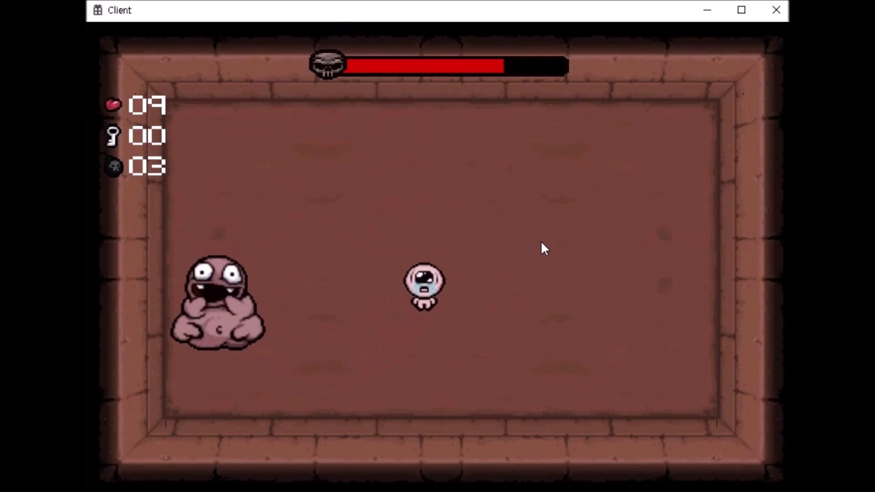
{"action": "key", "text": "Left"}
{"action": "key", "text": "d"}
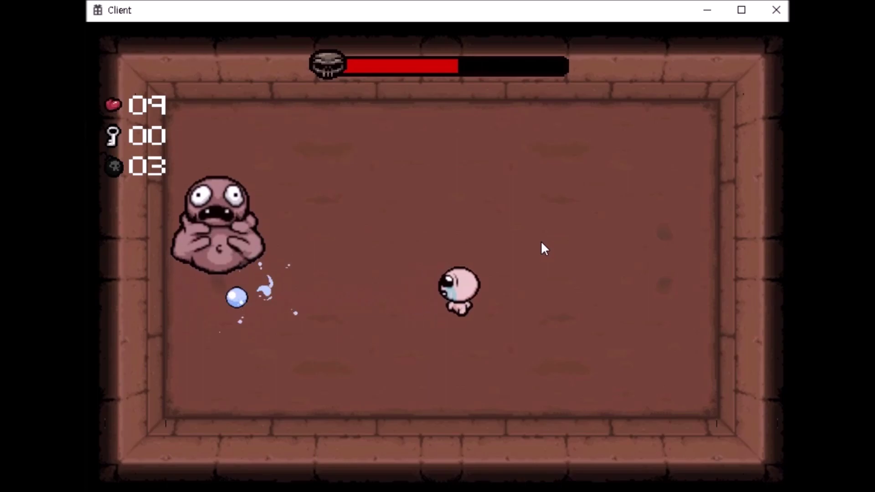
Keep repositioning, firing tears left and then down at Peep
{"action": "key", "text": "w"}
{"action": "key", "text": "s"}
{"action": "key", "text": "s"}
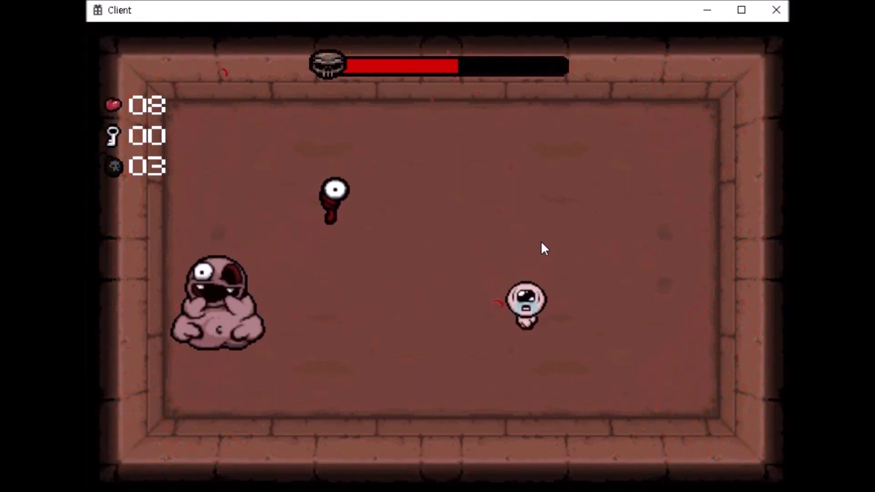
{"action": "key", "text": "a"}
{"action": "key", "text": "Left"}
{"action": "key", "text": "d"}
{"action": "key", "text": "w"}
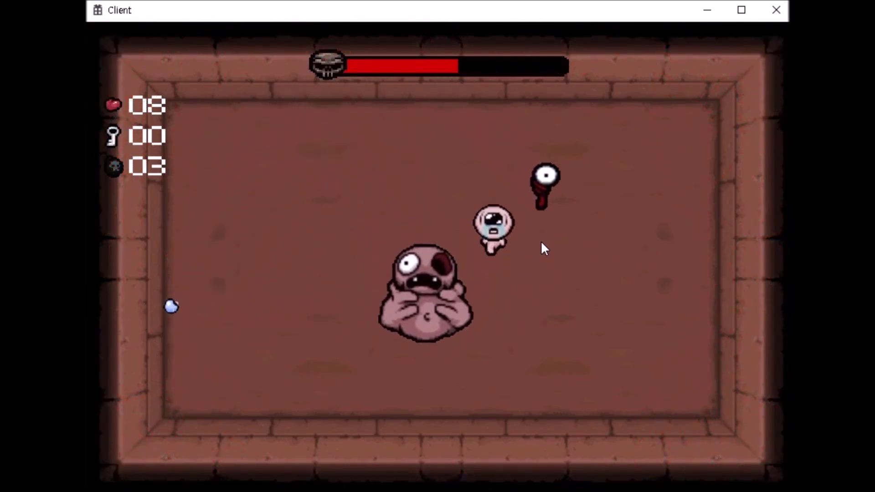
{"action": "key", "text": "Down"}
{"action": "key", "text": "Down"}
Move far left, fire upward from the lower centre, then head to the upper right
{"action": "key", "text": "a"}
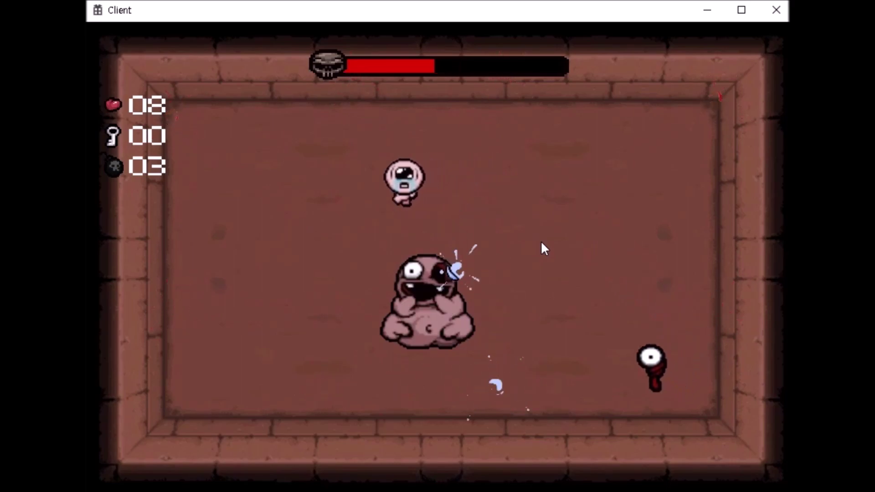
{"action": "key", "text": "s"}
{"action": "key", "text": "s"}
{"action": "key", "text": "d"}
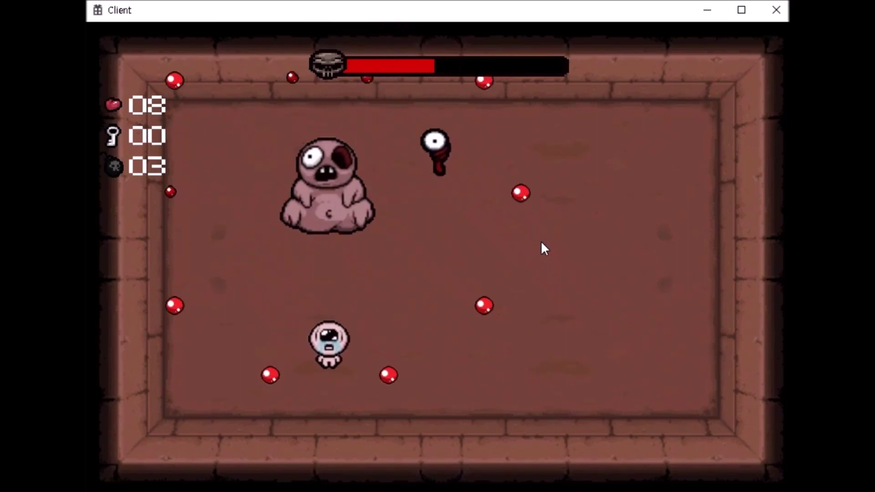
{"action": "key", "text": "Up"}
{"action": "key", "text": "d"}
{"action": "key", "text": "w"}
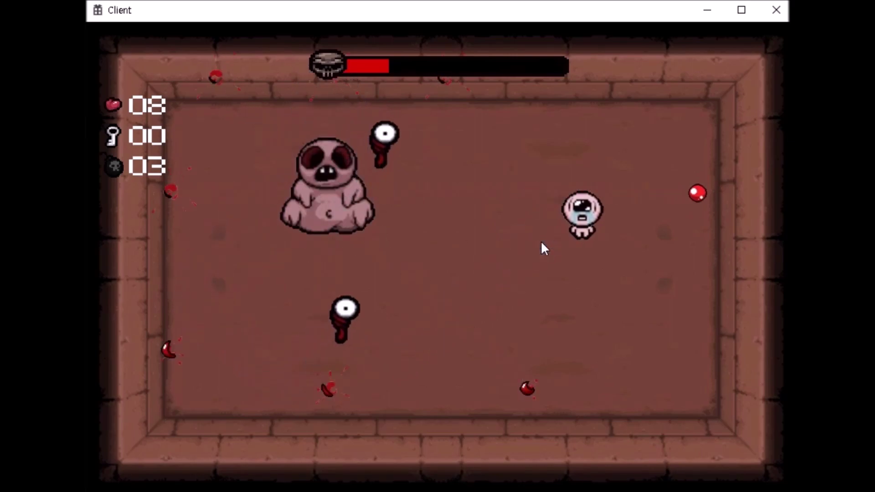
Cross the room dodging Peep's attacks, then shoot the poop from below
{"action": "key", "text": "s"}
{"action": "key", "text": "a"}
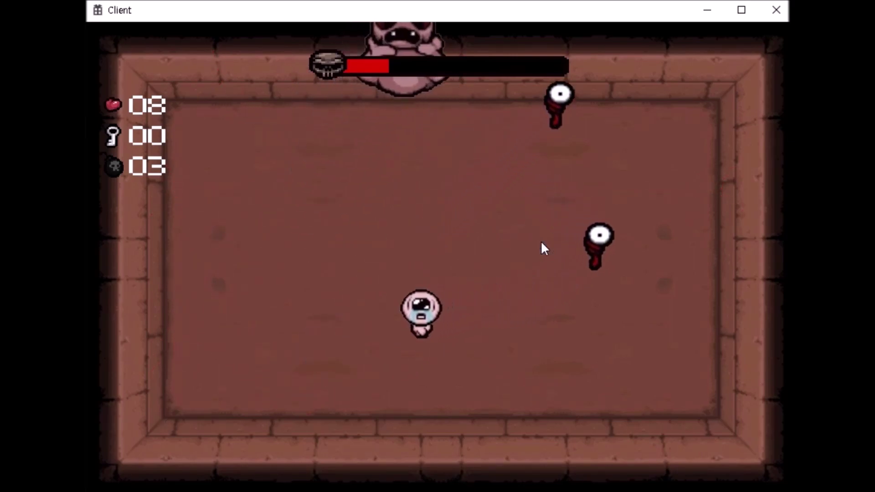
{"action": "key", "text": "w"}
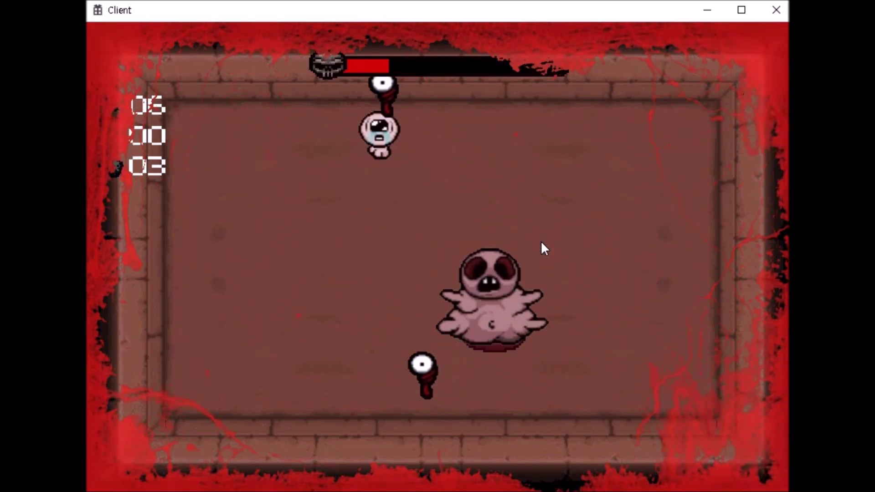
{"action": "key", "text": "d"}
{"action": "key", "text": "d"}
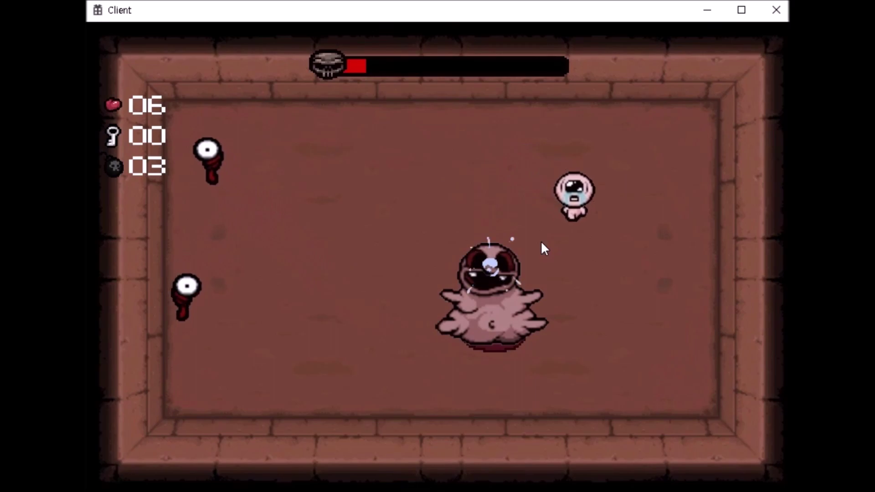
{"action": "key", "text": "s"}
{"action": "key", "text": "a"}
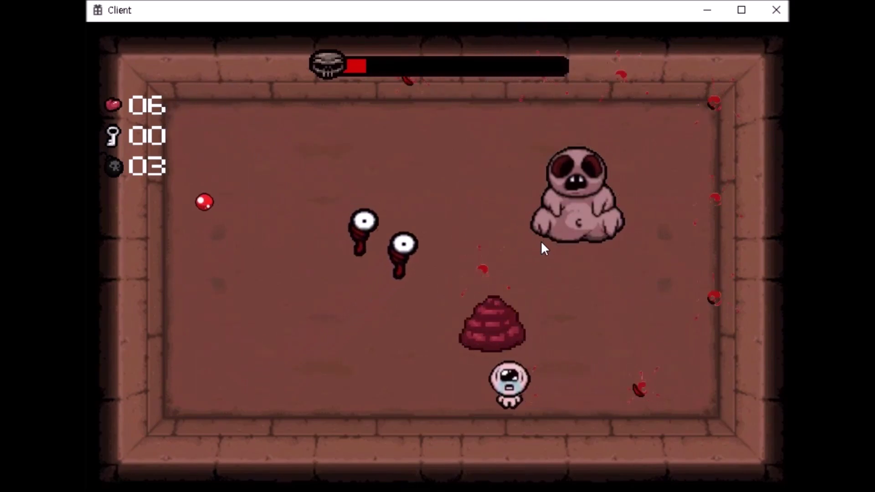
{"action": "key", "text": "Up"}
Move past the poop to the room centre and fire right to finish off Peep
{"action": "key", "text": "a"}
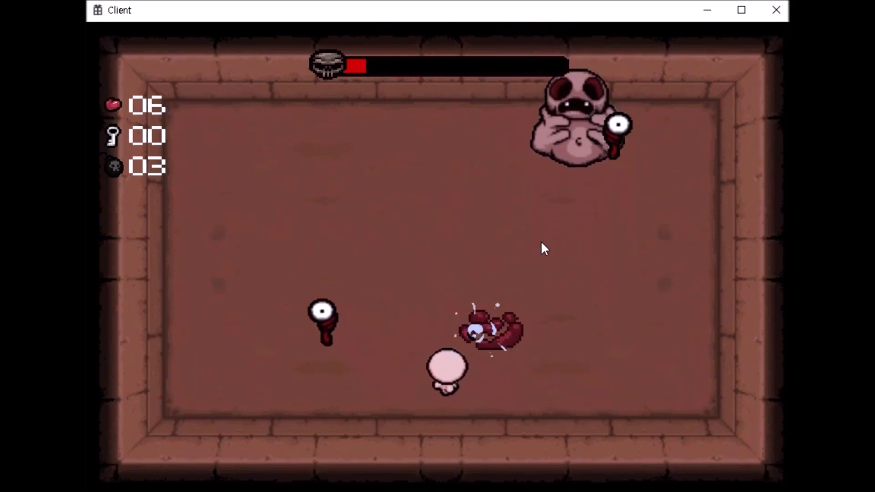
{"action": "key", "text": "w"}
{"action": "key", "text": "w"}
{"action": "key", "text": "Right"}
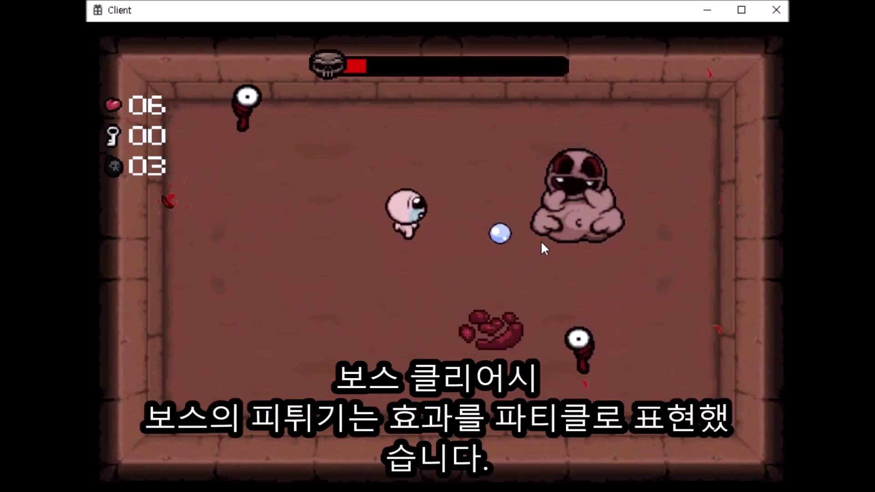